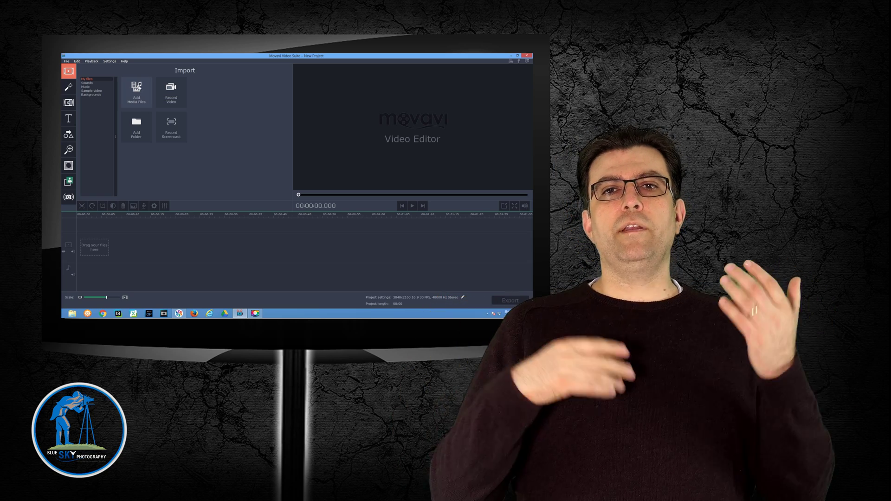
Add the green-screen clip from the Panasonic folder inside the unedited video files folder to the project
click(137, 99)
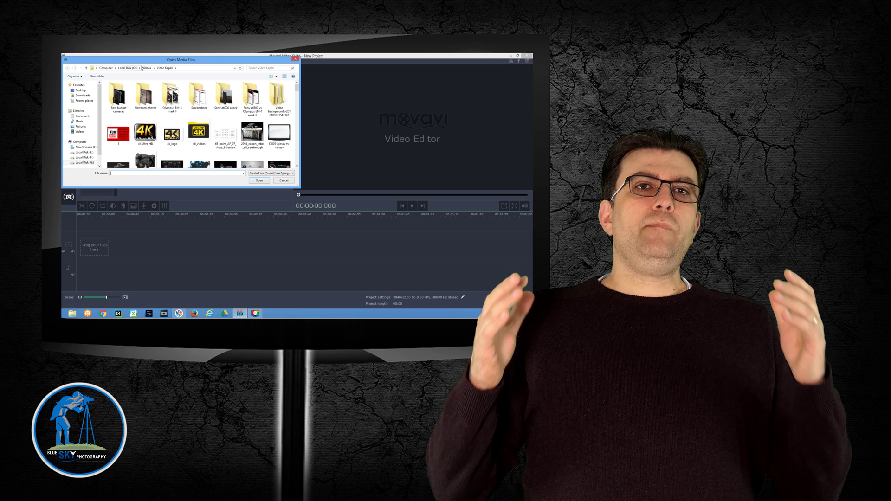
click(145, 67)
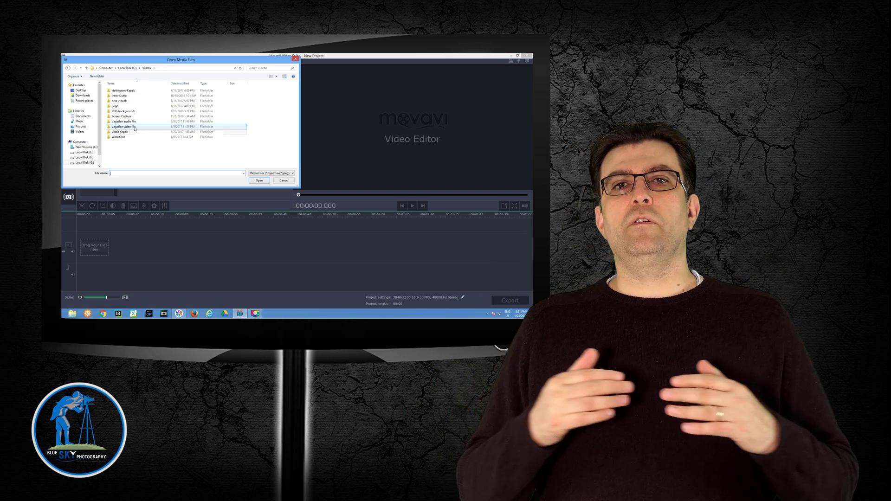
double_click(135, 127)
double_click(175, 102)
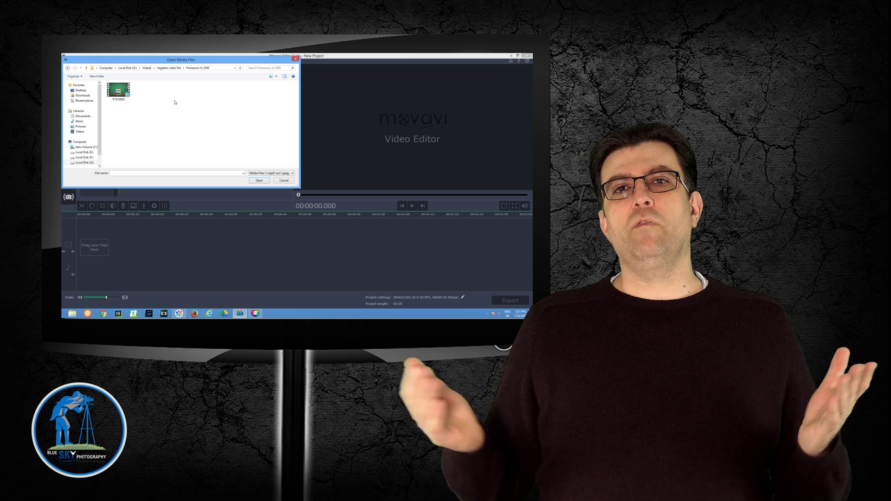
double_click(115, 93)
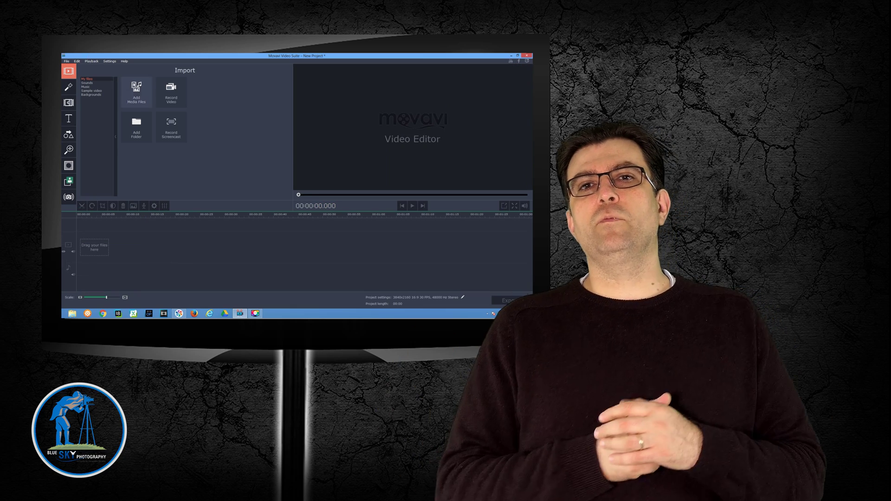
Add the image background 7 from the PNG backgrounds folder to the project
click(131, 92)
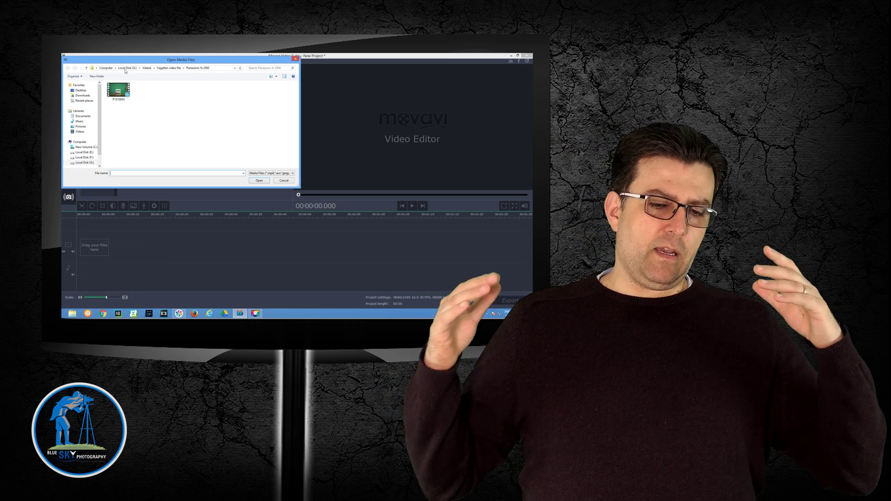
click(147, 68)
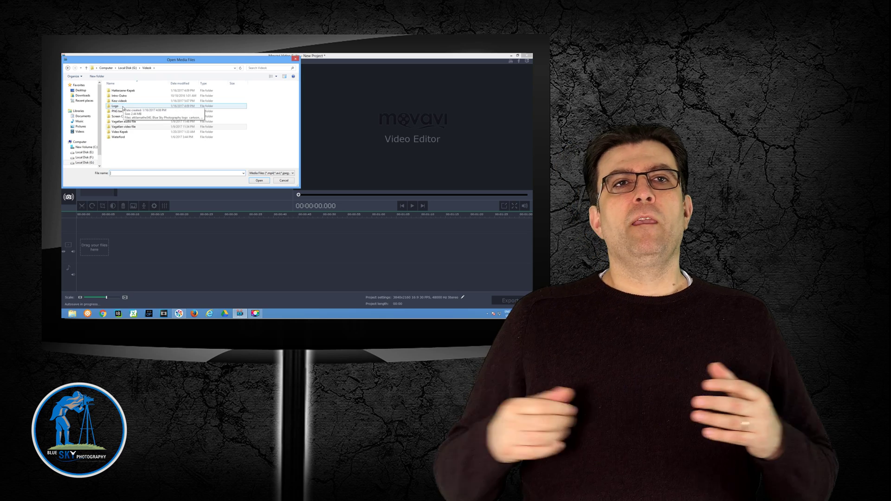
double_click(121, 112)
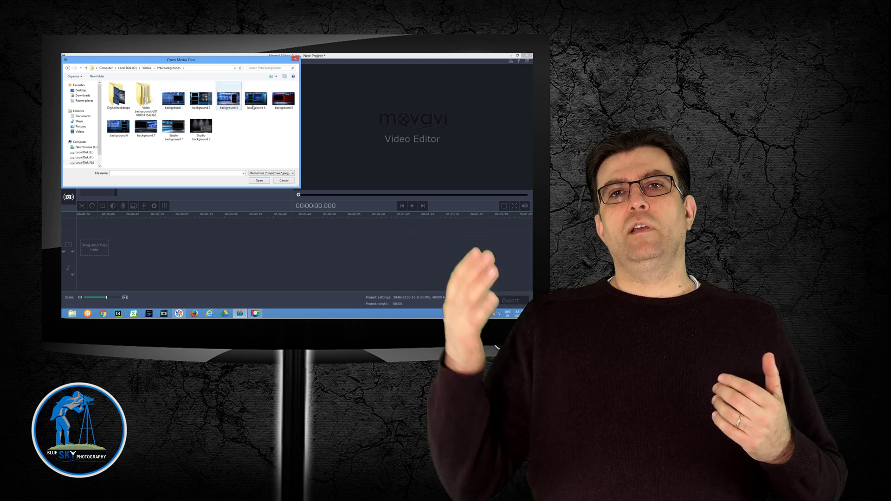
click(144, 134)
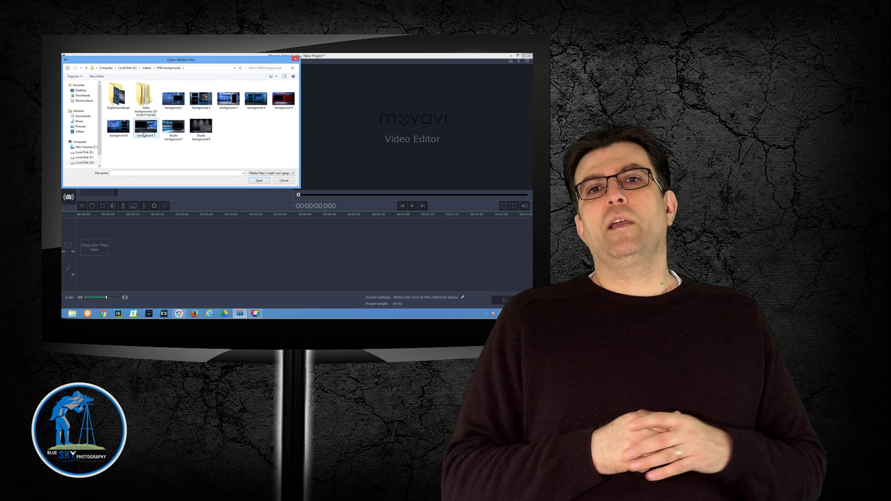
double_click(144, 134)
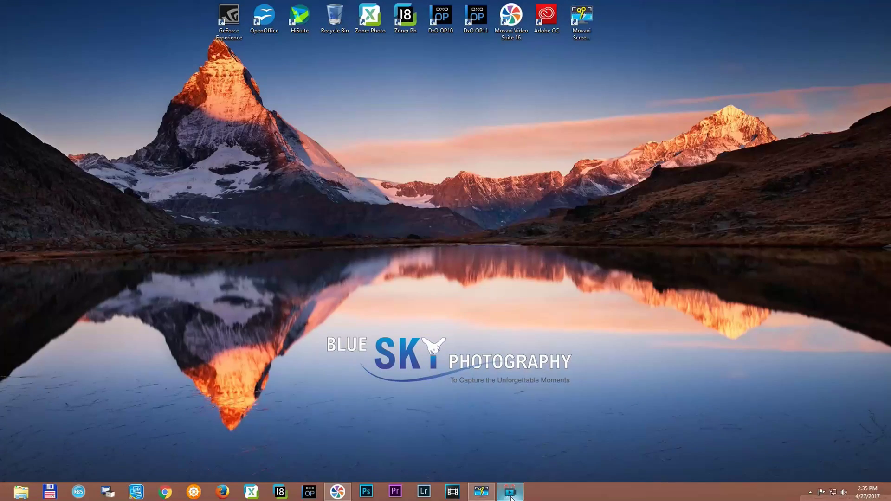
Switch to Movavi Video Suite and set the project to 3840x2160 (16:9) resolution at 30 FPS
click(511, 495)
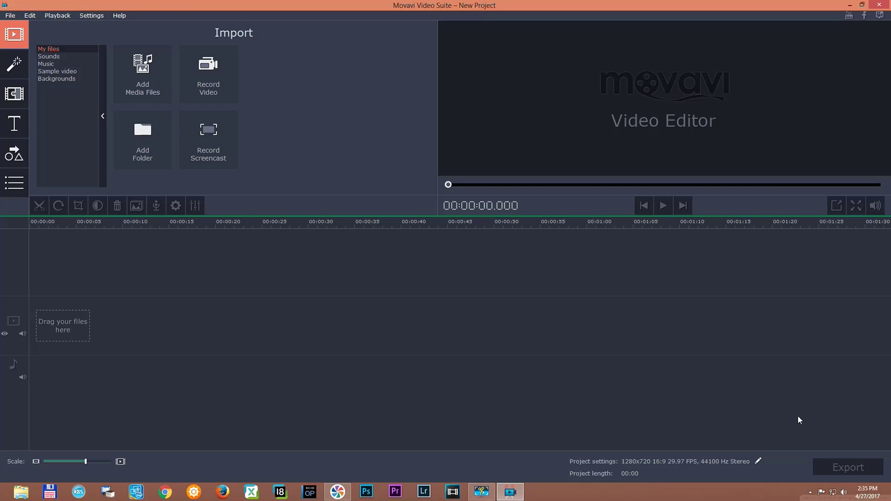
click(759, 462)
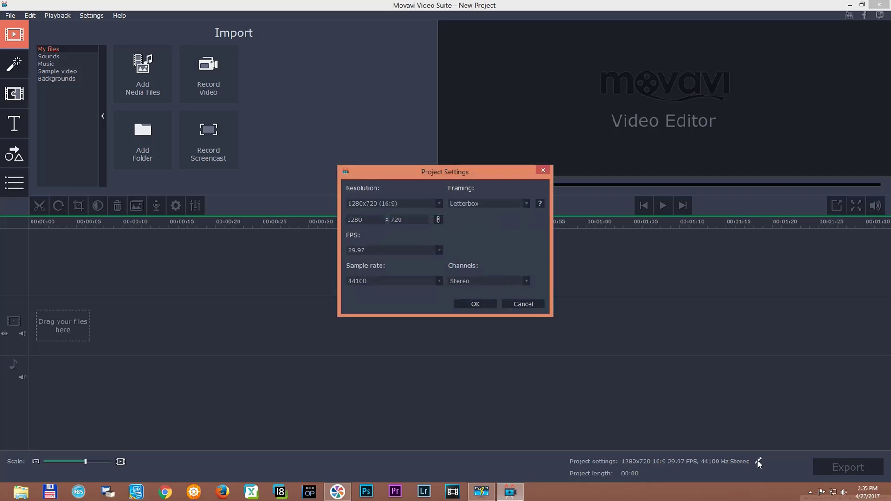
click(438, 202)
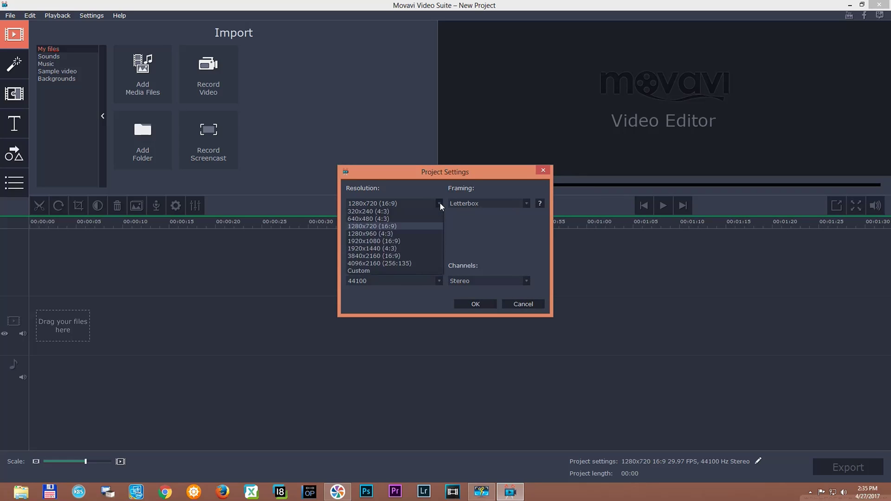
click(393, 255)
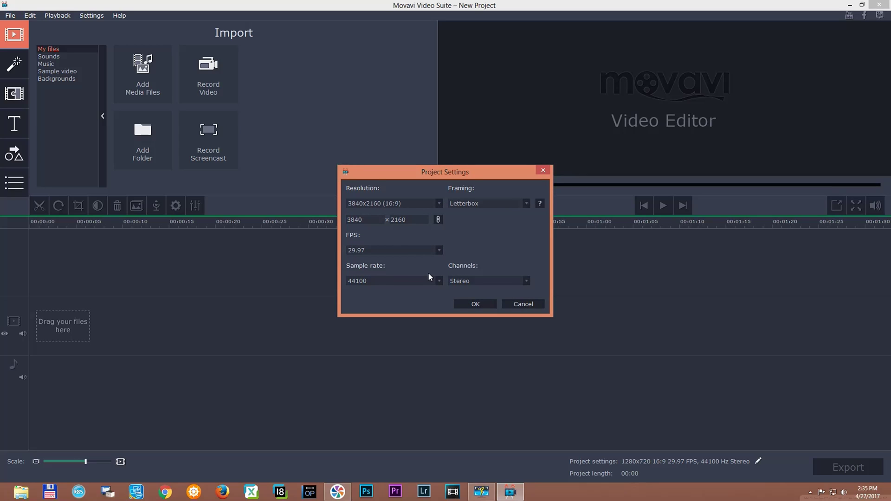
click(435, 250)
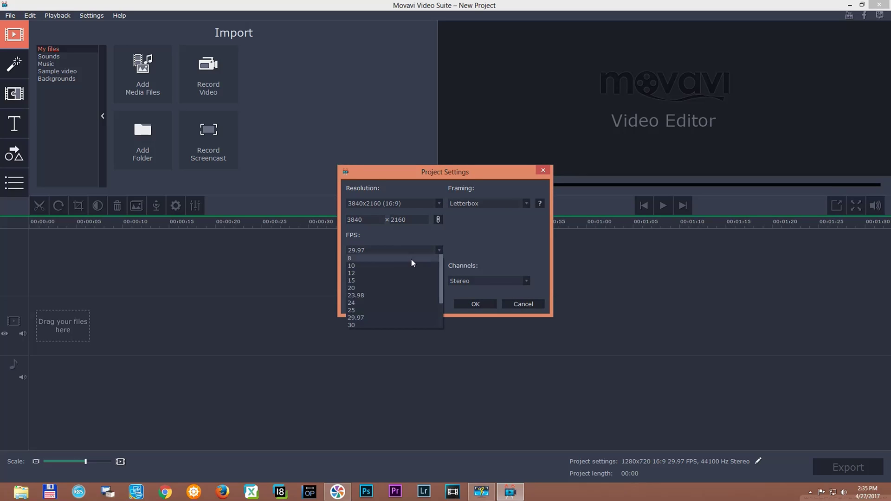
click(378, 324)
click(474, 303)
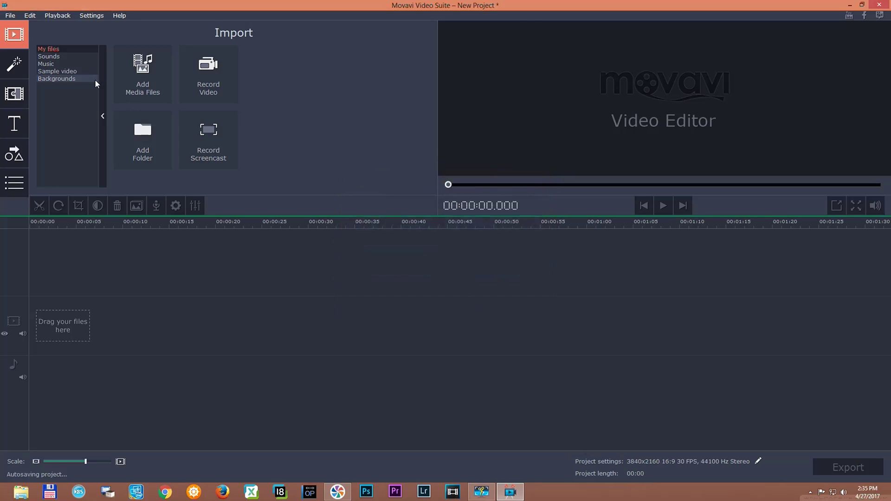
Import the plain grey background 2 image from the PNG backgrounds folder and extend its clip to about 38 seconds
key(ctrl+o)
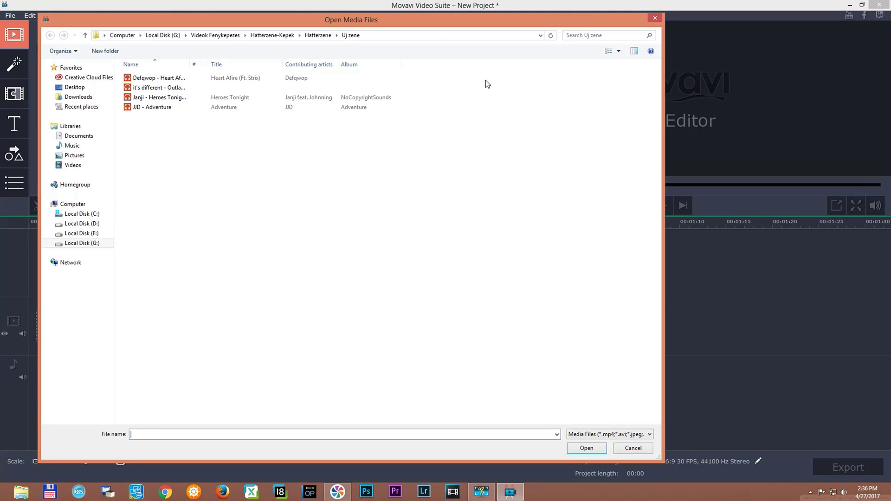
click(201, 36)
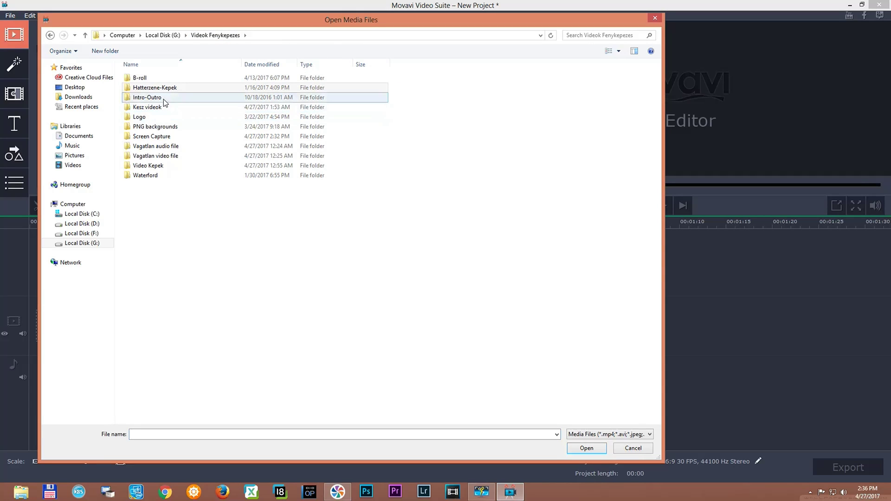
click(155, 130)
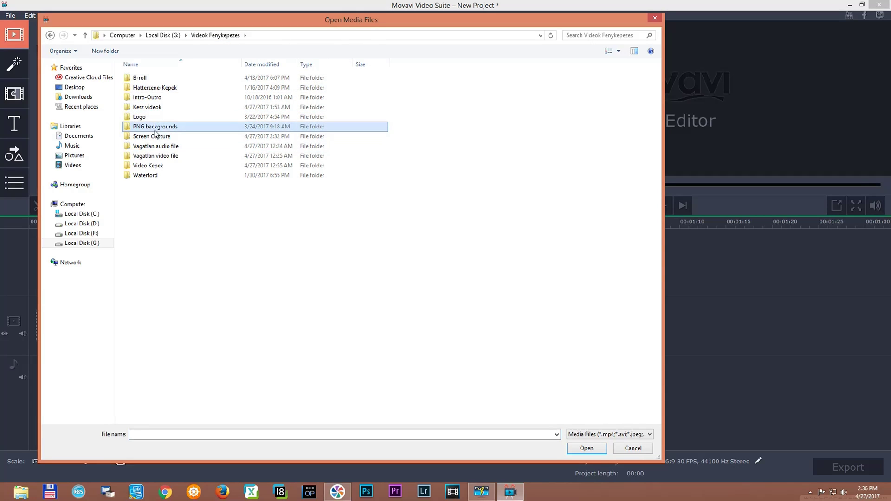
double_click(155, 131)
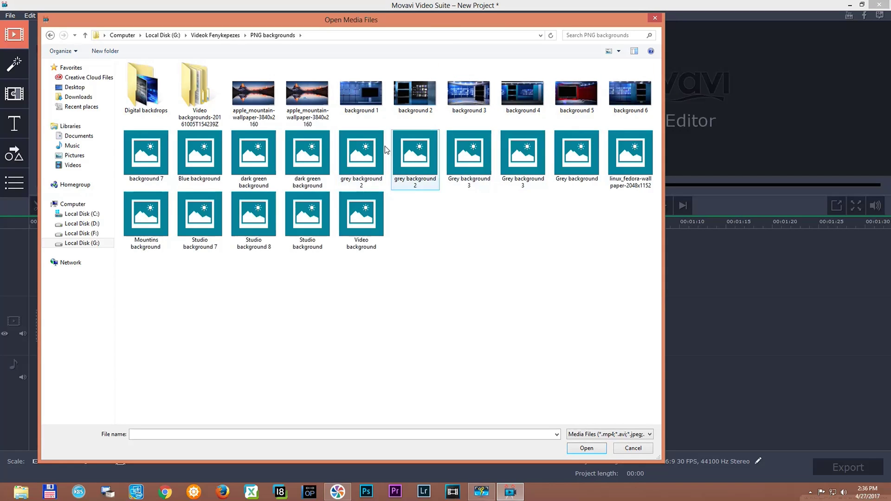
double_click(353, 170)
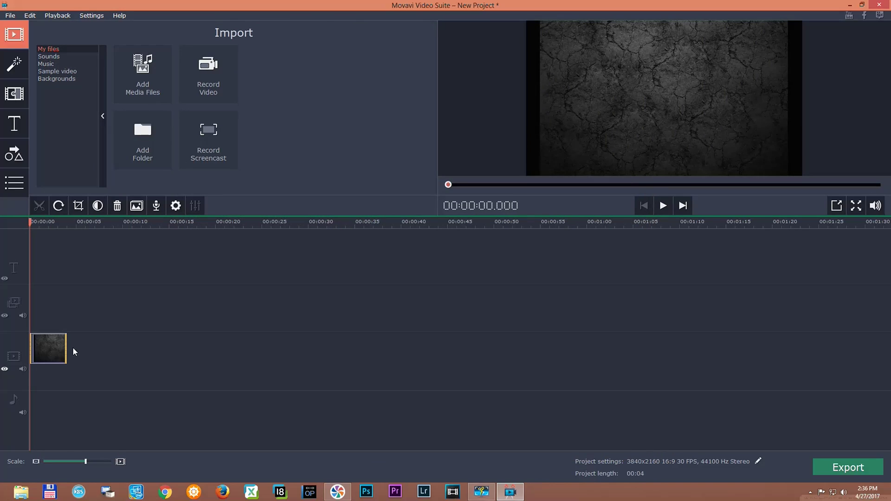
drag(64, 350, 384, 350)
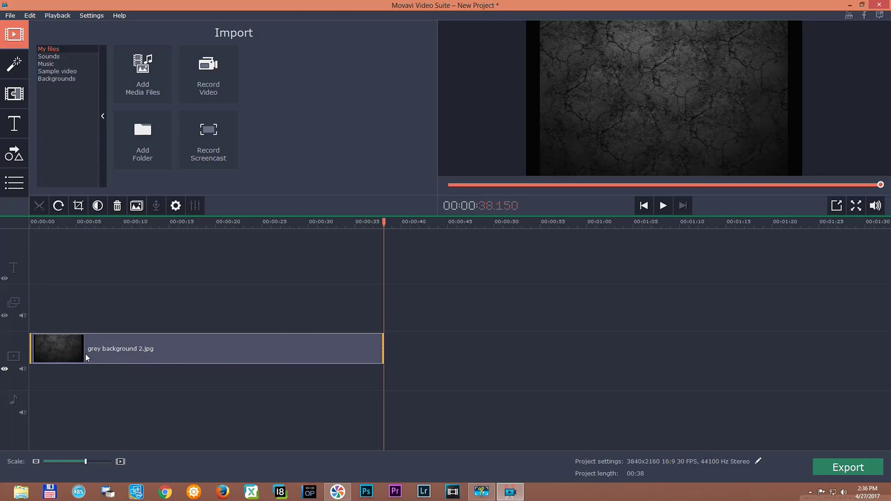
Apply Crop and Rotate to the grey background clip so it fills the whole frame
double_click(69, 346)
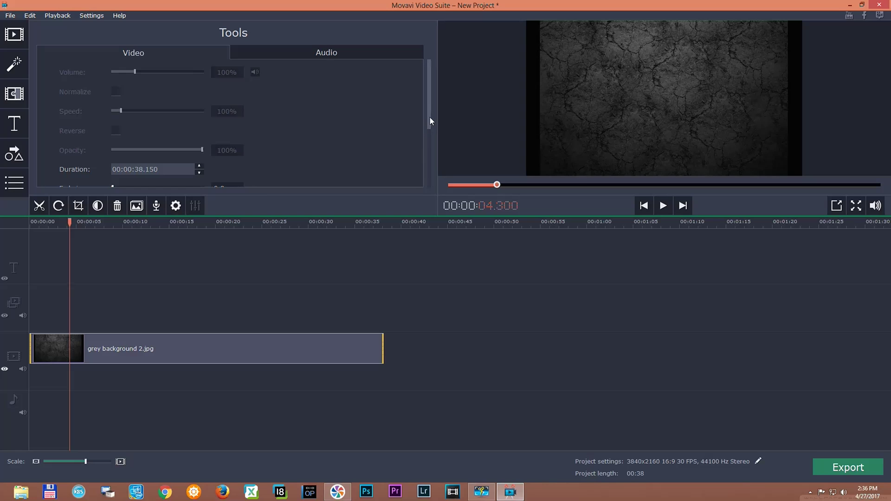
drag(429, 113, 428, 156)
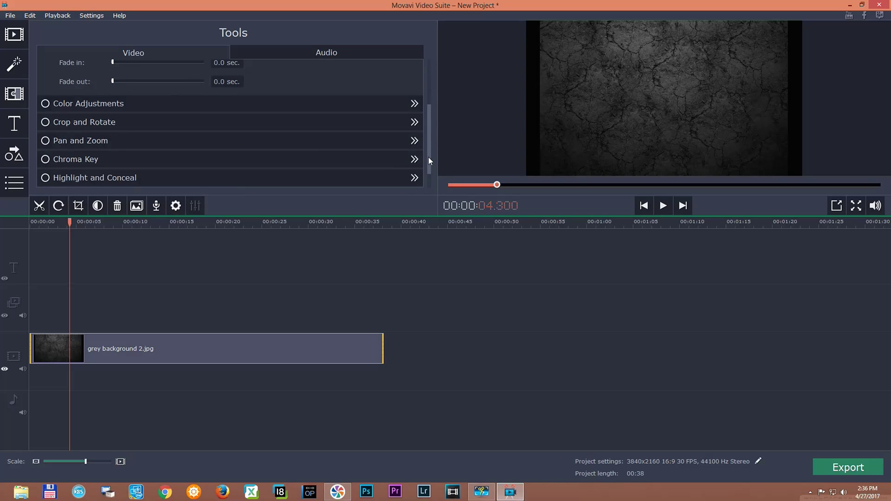
click(118, 123)
click(80, 112)
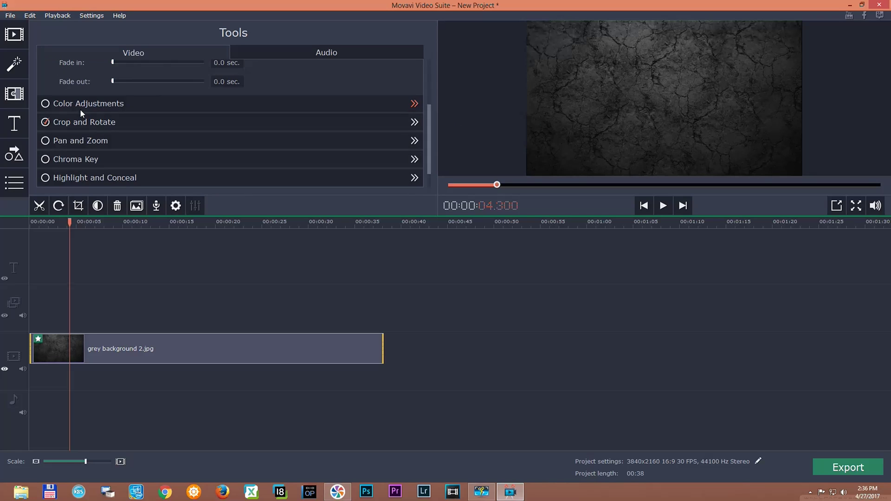
Apply the Vignette 2 filter from the favorites to the grey background clip
click(17, 65)
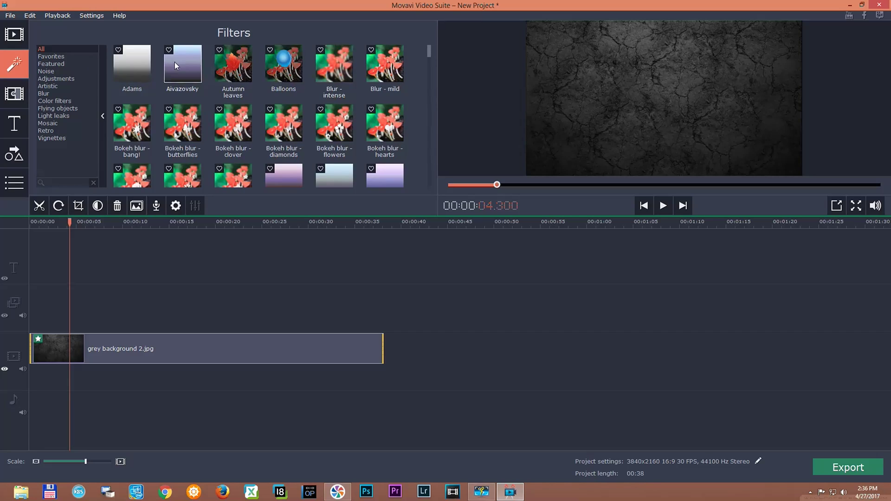
click(59, 57)
drag(279, 85, 63, 349)
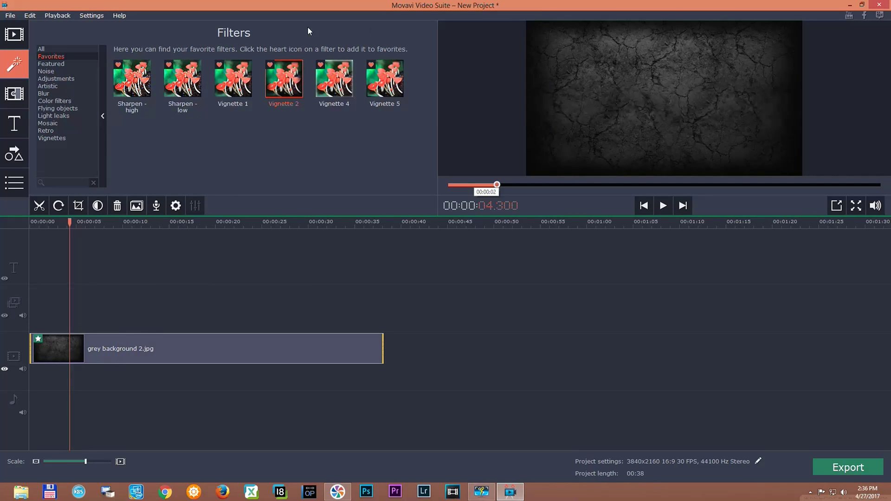
Add P1020690.MP4 from the Panasonic fz 2000 folder to the overlay track and extend the grey background to the same length
click(17, 34)
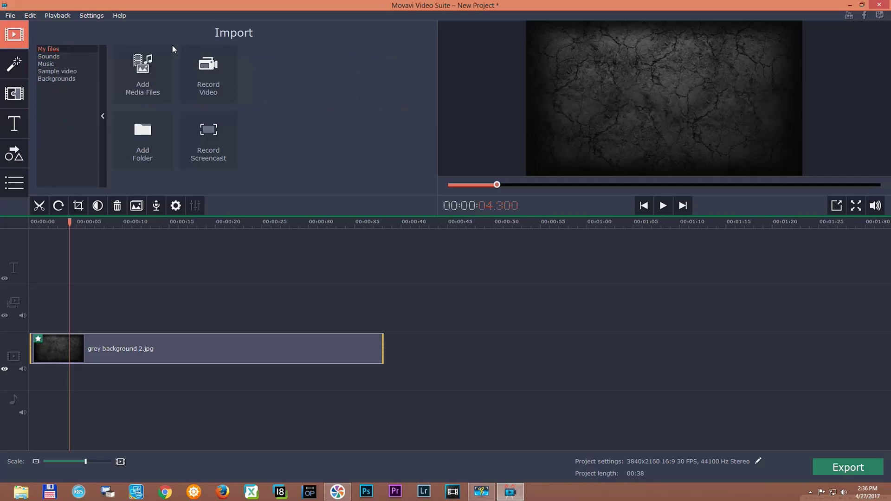
click(141, 83)
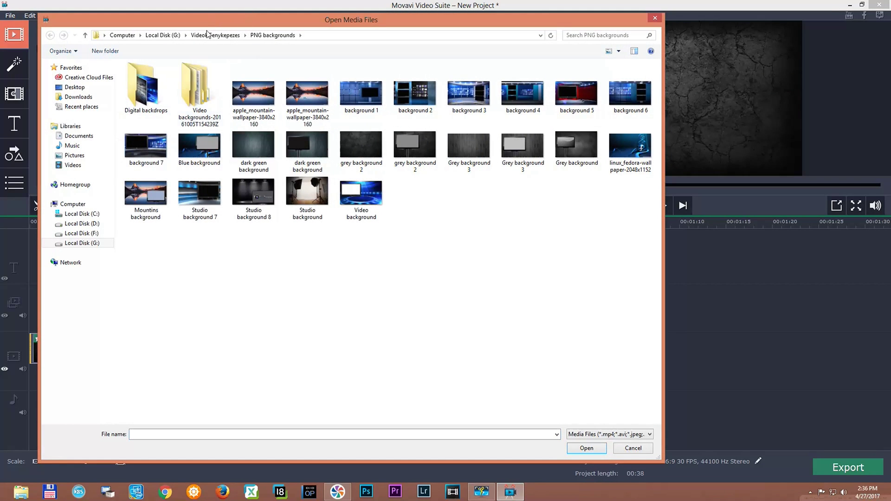
click(206, 36)
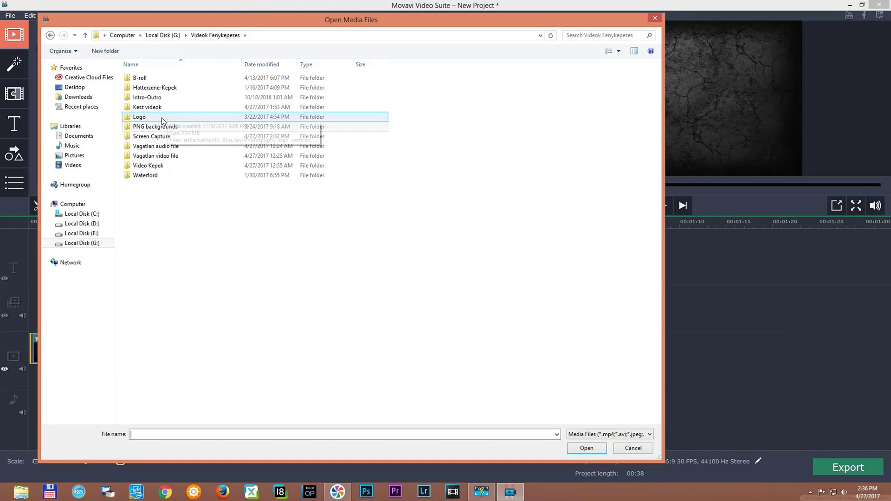
double_click(160, 156)
double_click(163, 89)
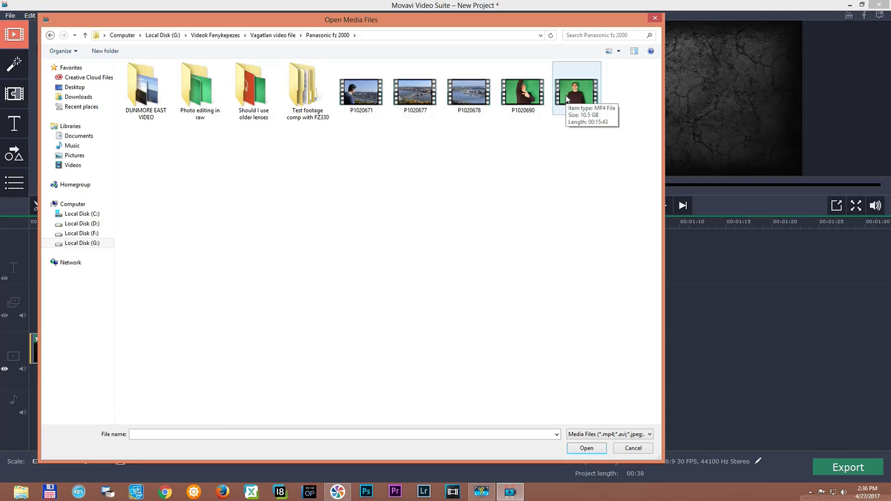
key(Escape)
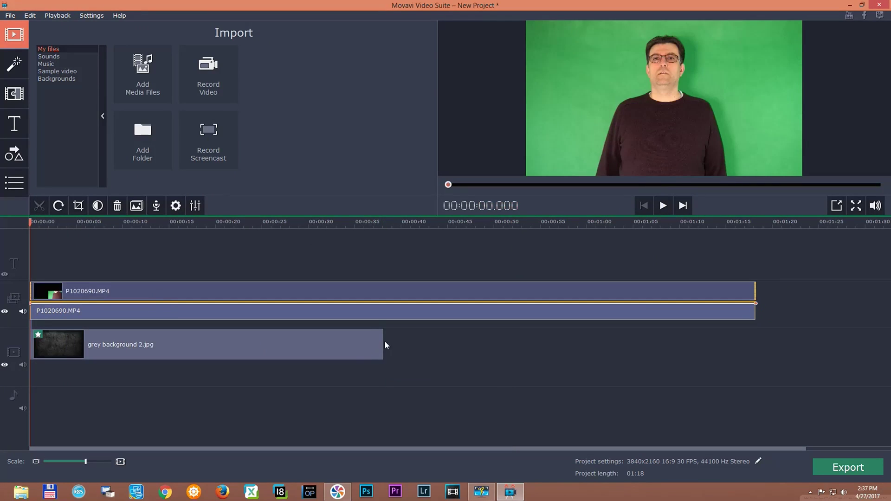
drag(384, 346, 754, 342)
Split the green-screen clip about 4 seconds in and delete the opening piece
click(46, 296)
click(57, 296)
click(68, 291)
key(ctrl+b)
key(Delete)
Cut off the last few seconds of the green-screen clip and move the remaining part to the start of the timeline
click(714, 291)
key(ctrl+b)
click(738, 297)
key(Delete)
drag(171, 293, 135, 294)
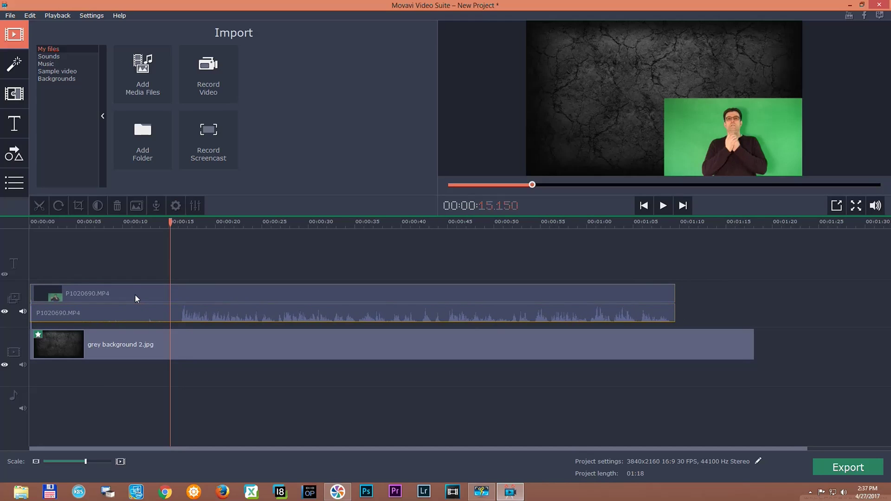
Split the green-screen clip at about 15.95 seconds, where the speech begins, and delete the part before the cut
click(179, 293)
click(39, 205)
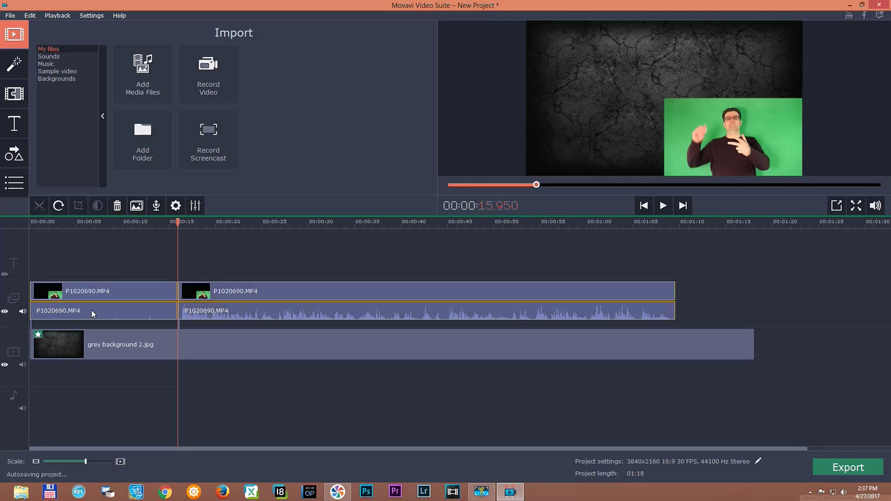
click(82, 290)
key(Delete)
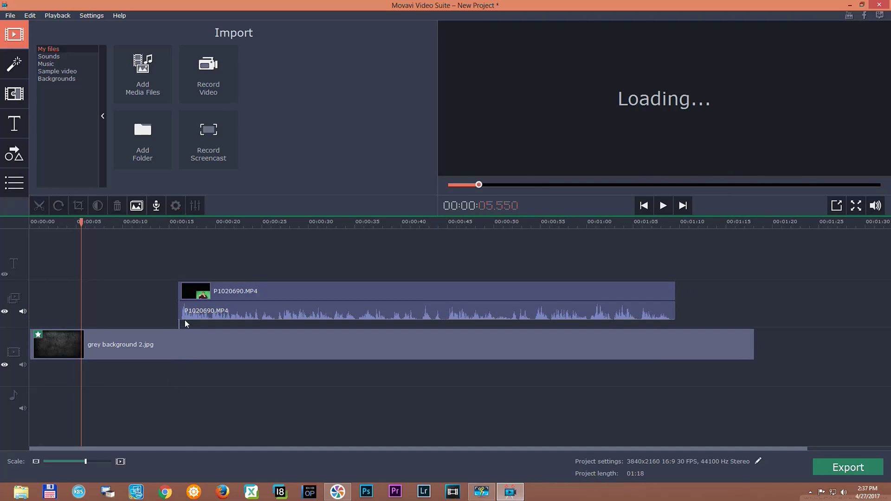
Move the remaining green-screen clip to the timeline start and shorten the grey background to match its end, about 53.8 seconds
drag(299, 285, 143, 295)
click(713, 341)
drag(753, 348, 528, 353)
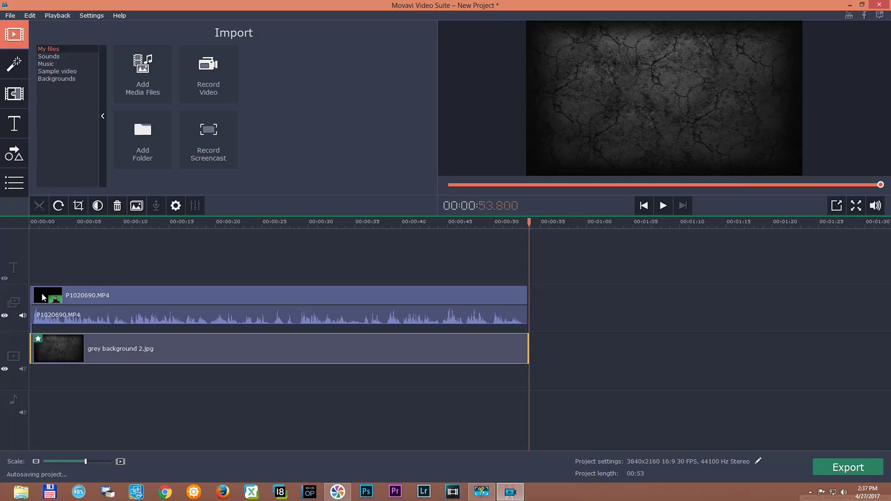
Make the green-screen clip fill the whole frame and key out its green with Chroma Key: tolerance 80, noise 0, edges 1, opacity 10
double_click(43, 297)
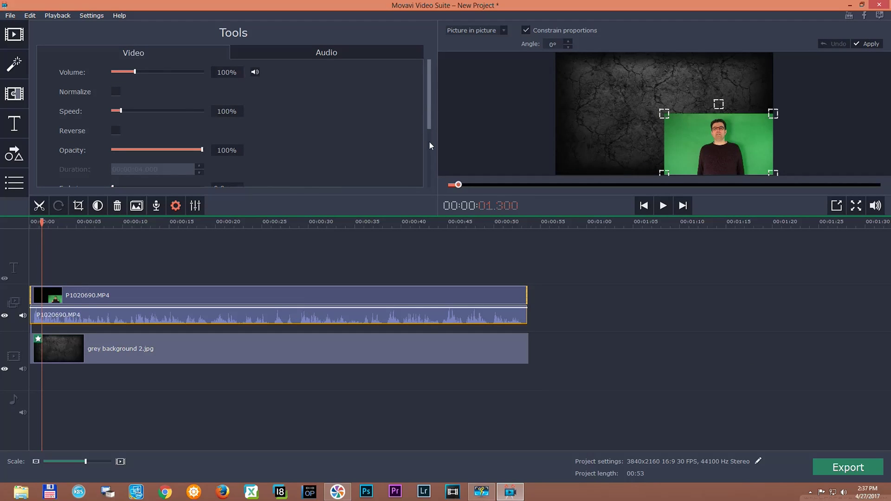
scroll(430, 134, down, 5)
click(119, 118)
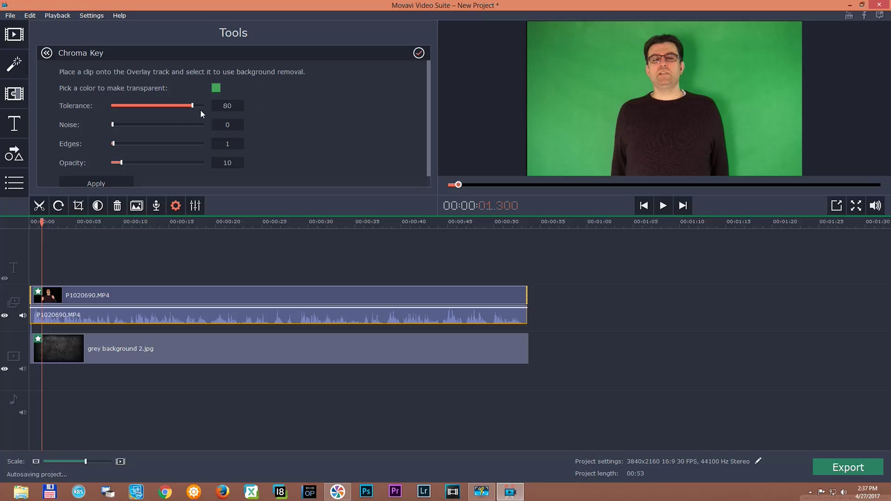
click(109, 182)
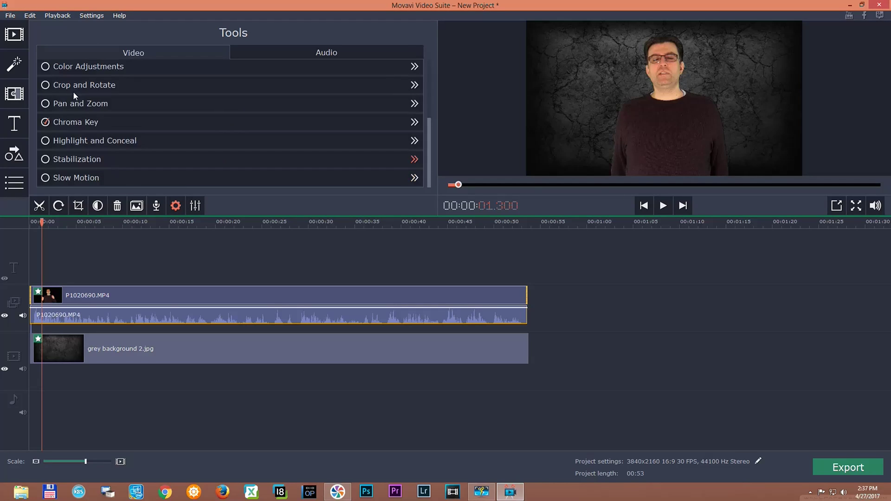
Apply manual Color Adjustments to the green-screen clip with contrast 10 and saturation 0.80
click(85, 65)
click(46, 52)
click(81, 85)
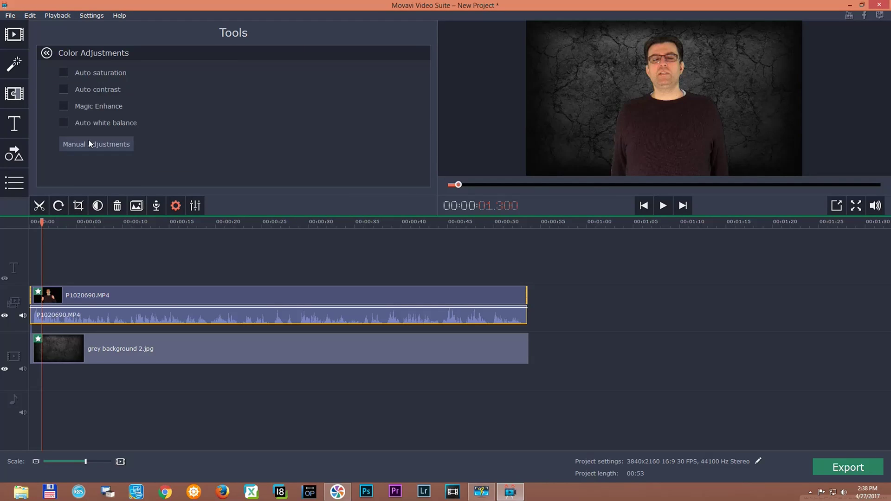
click(89, 143)
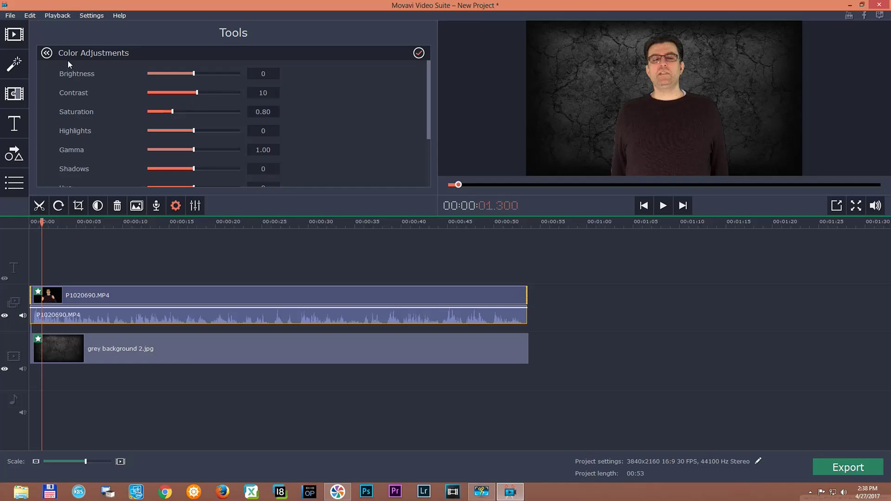
click(47, 53)
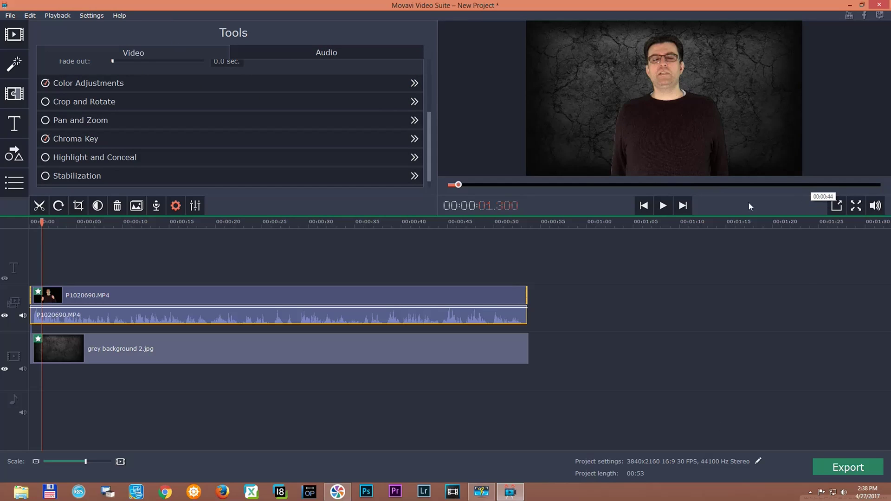
Mute the overlay track, enlarge the preview area and play the keyed clip from near the start
click(660, 207)
click(22, 316)
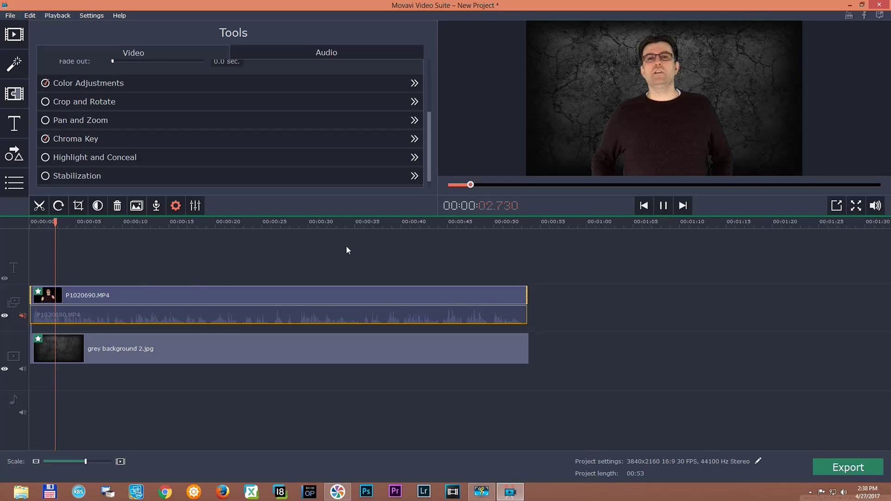
drag(731, 215, 735, 286)
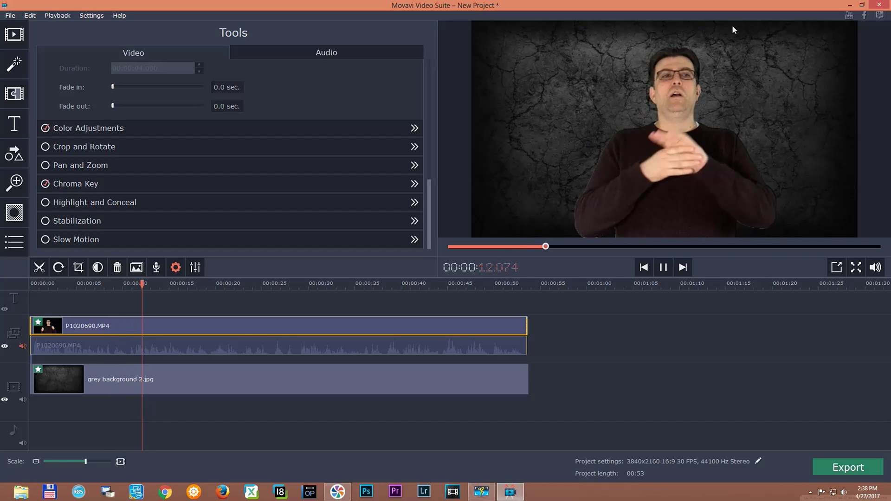
click(37, 283)
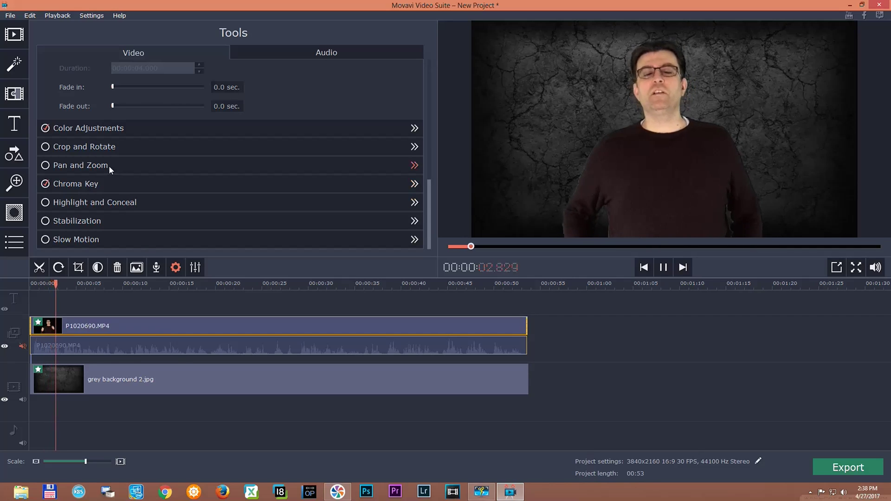
Add a Zoom in effect at 5.2 seconds on the green-screen clip, framing the upper-left part of the picture with the speaker's head and chest
click(64, 164)
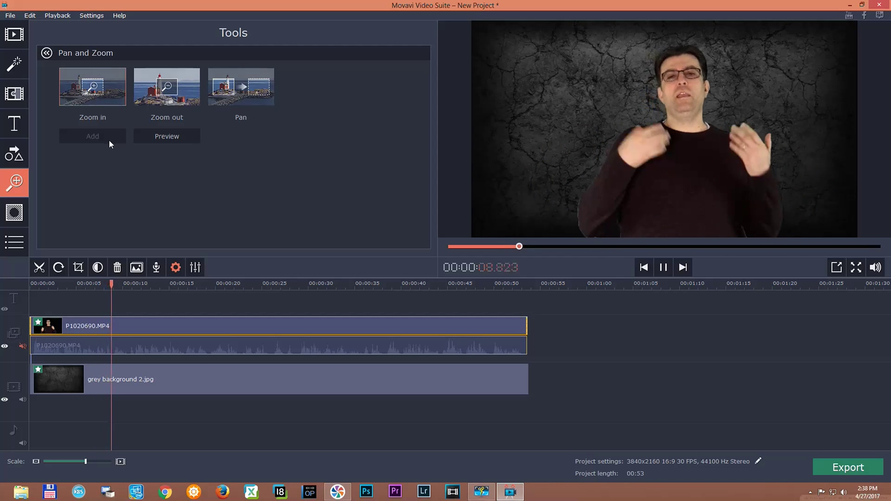
click(661, 269)
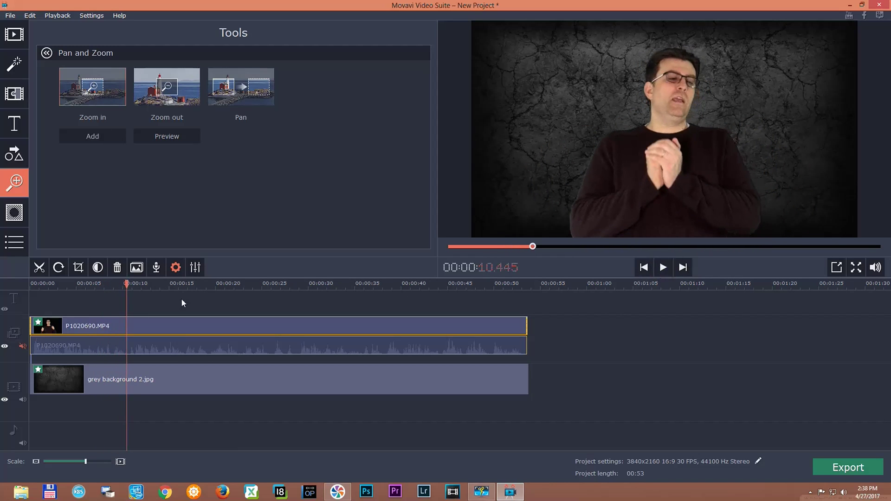
drag(126, 283, 78, 305)
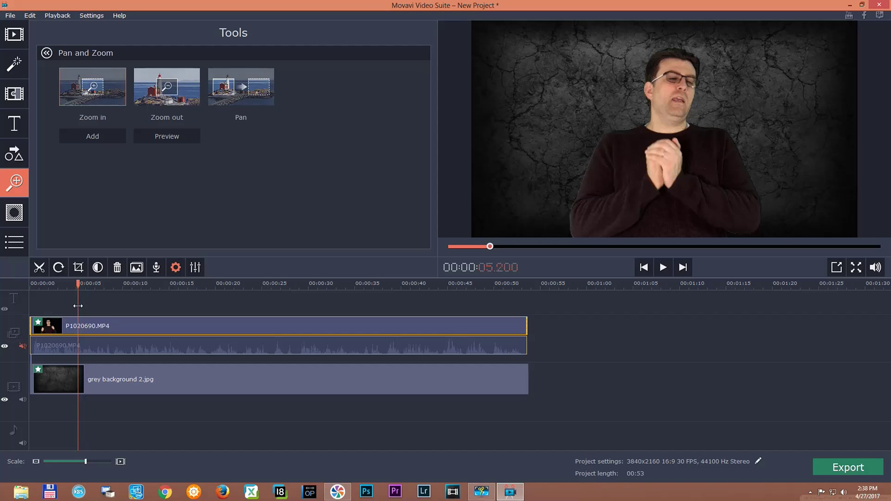
click(92, 141)
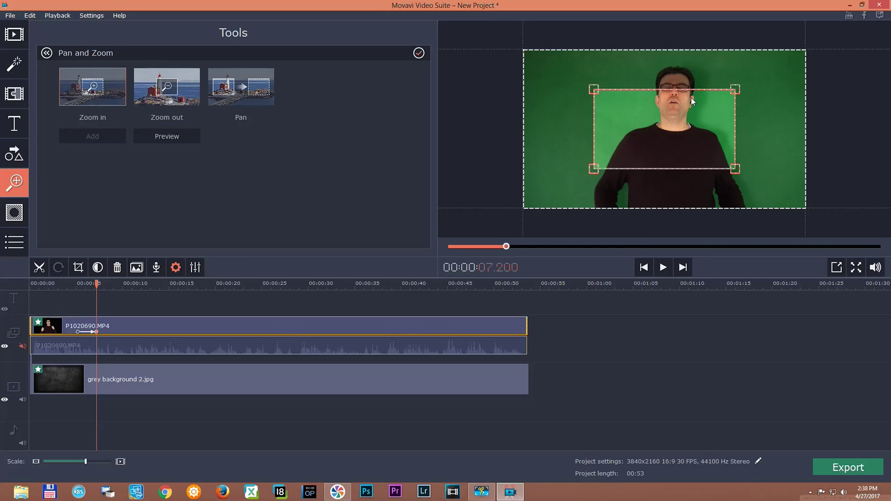
mouse_move(735, 169)
mouse_down()
mouse_move(646, 126)
mouse_move(728, 174)
mouse_up()
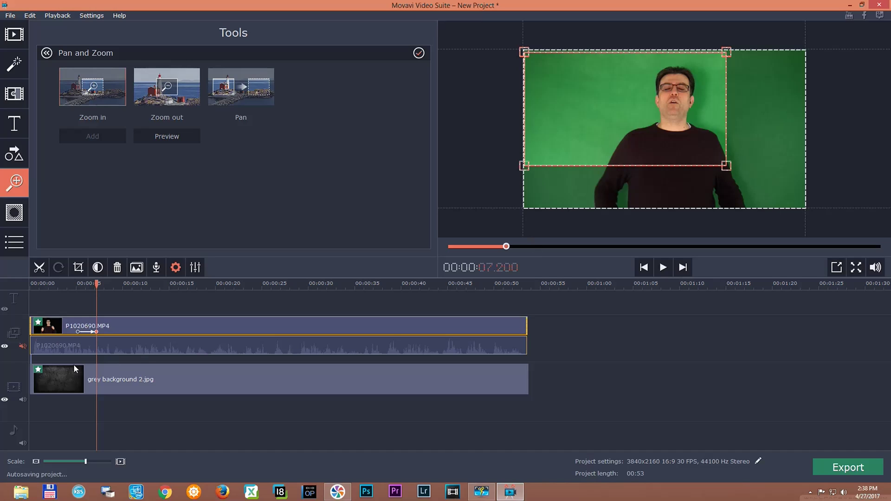
Add a Pan effect at 7.6 seconds that moves the zoomed frame from the picture's upper-left corner to its upper-right corner
drag(96, 289, 100, 286)
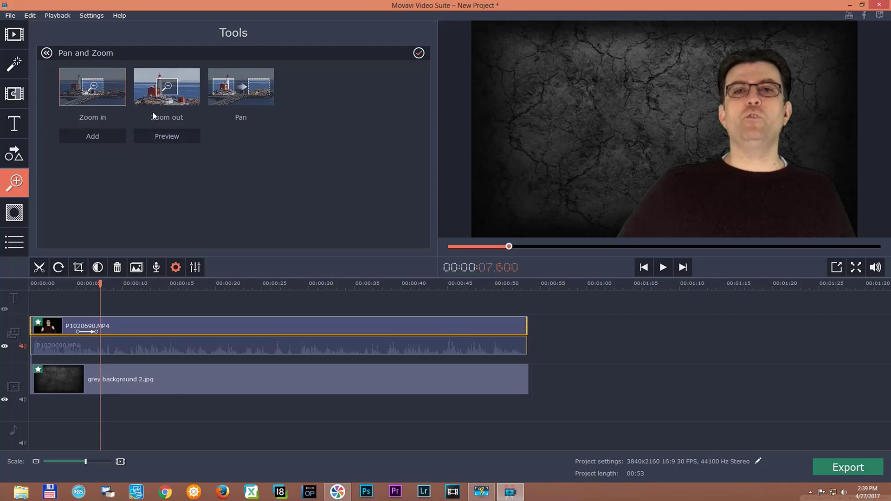
click(241, 86)
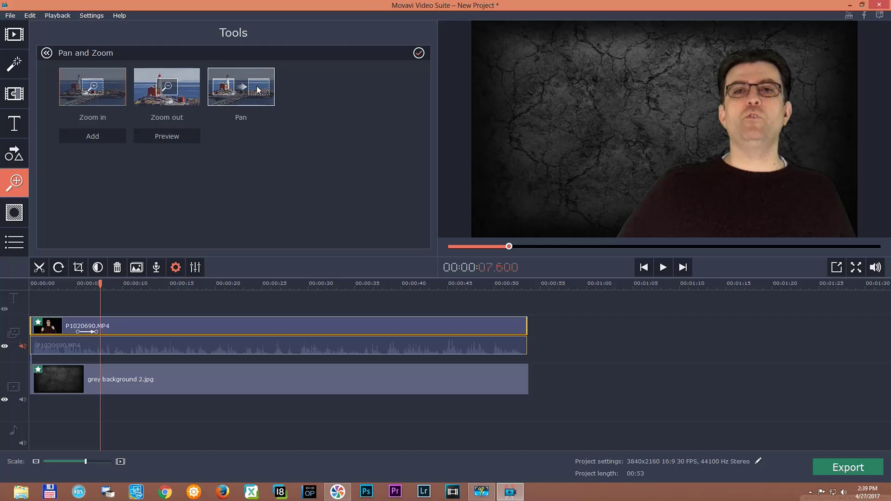
click(98, 137)
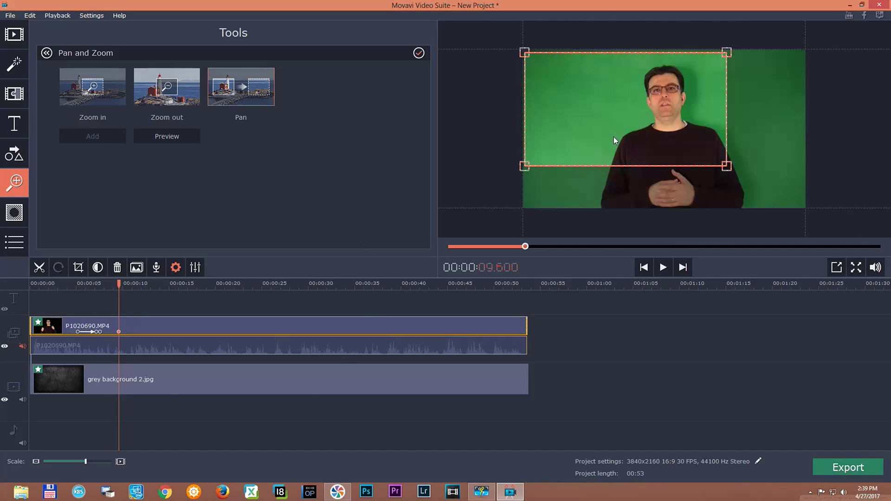
drag(619, 138, 665, 167)
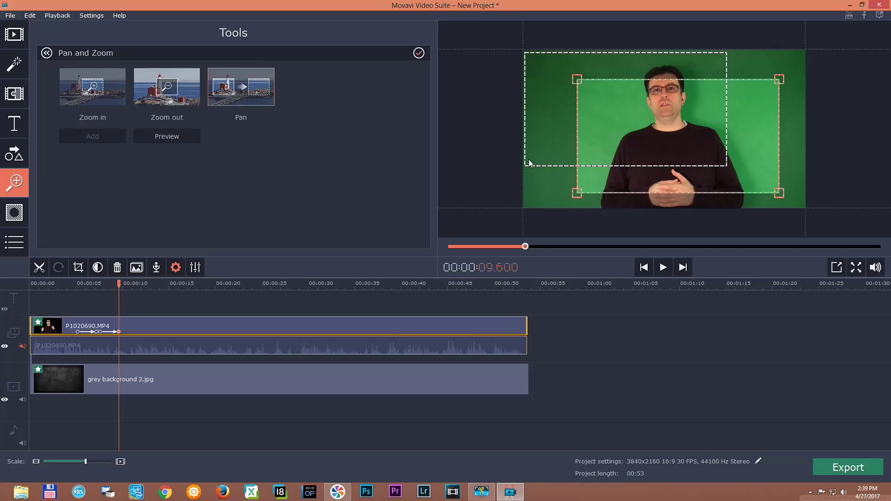
drag(687, 178, 712, 150)
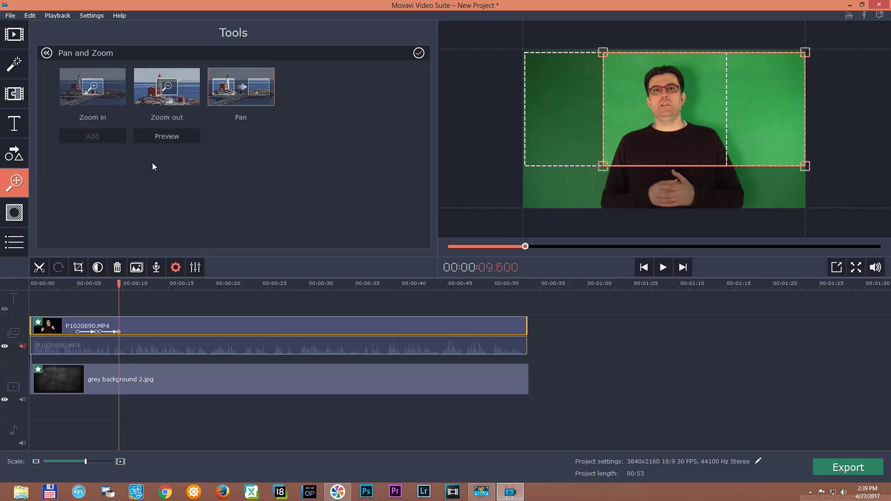
Add a Zoom out effect at about 10.05 seconds that returns from the upper-right framing to the full picture
drag(118, 284, 123, 284)
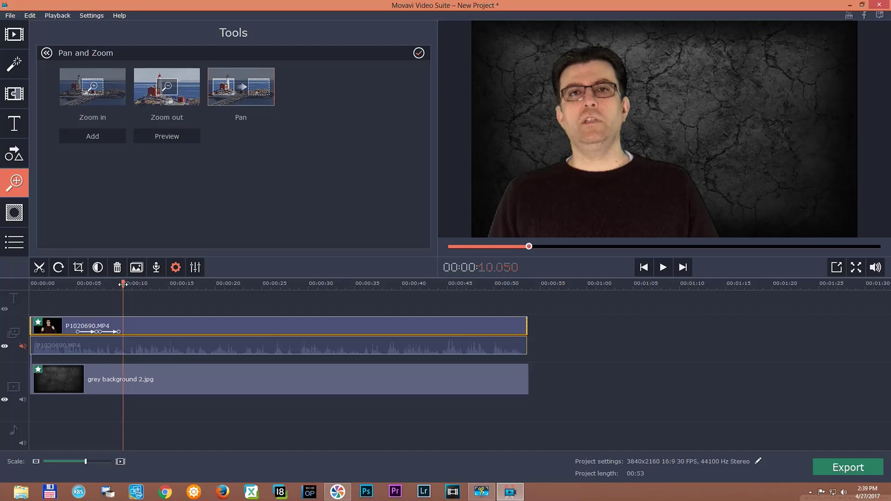
click(178, 97)
click(86, 136)
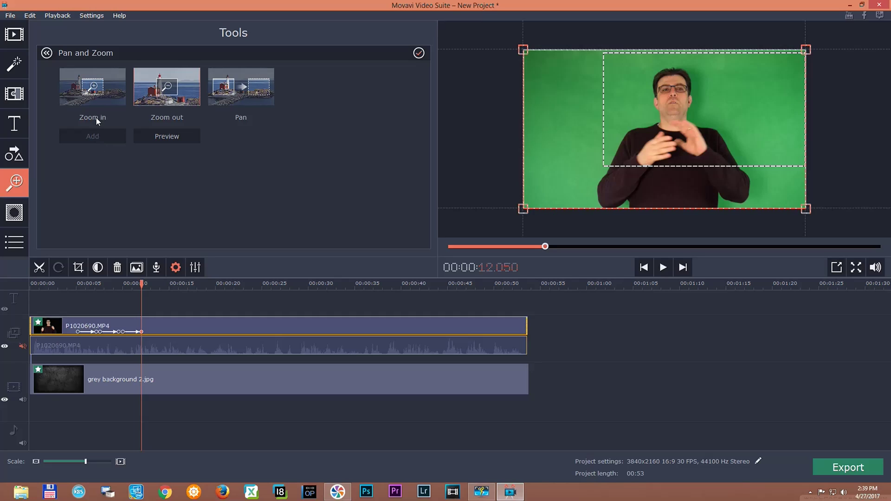
Play back the zoom-in, pan and zoom-out sequence, first from 3.8 seconds and again from 1.25 seconds
drag(141, 284, 65, 284)
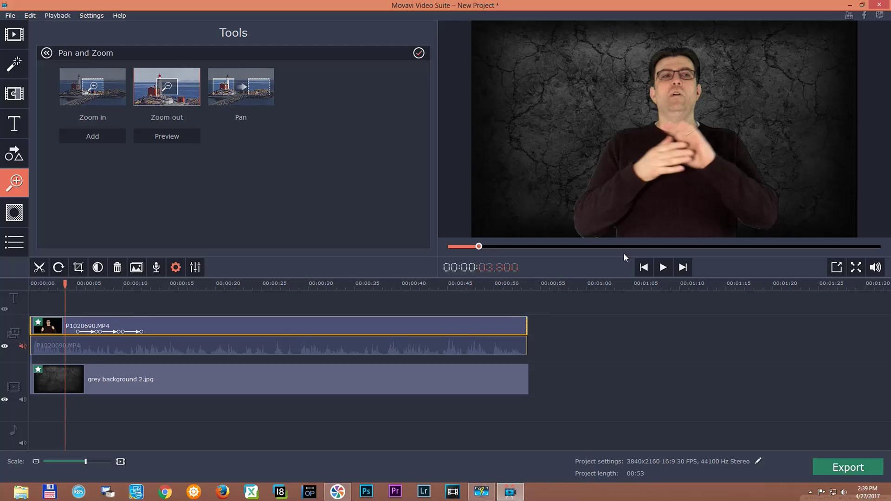
click(662, 268)
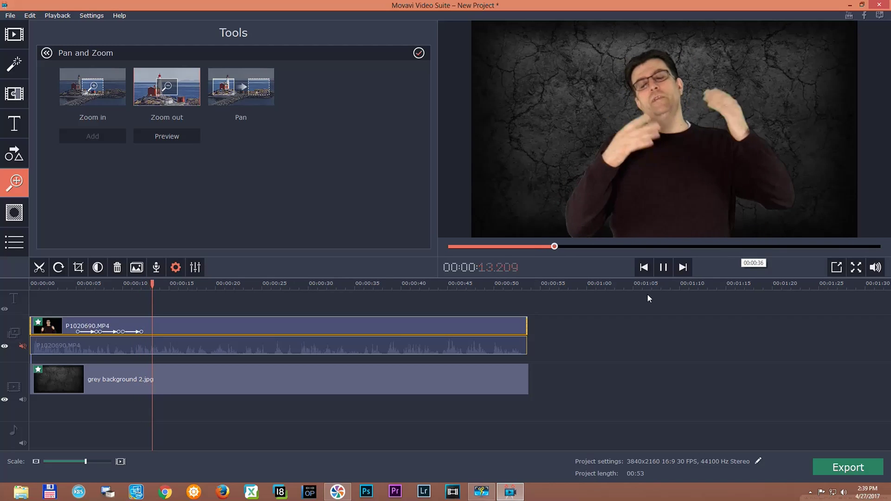
click(662, 267)
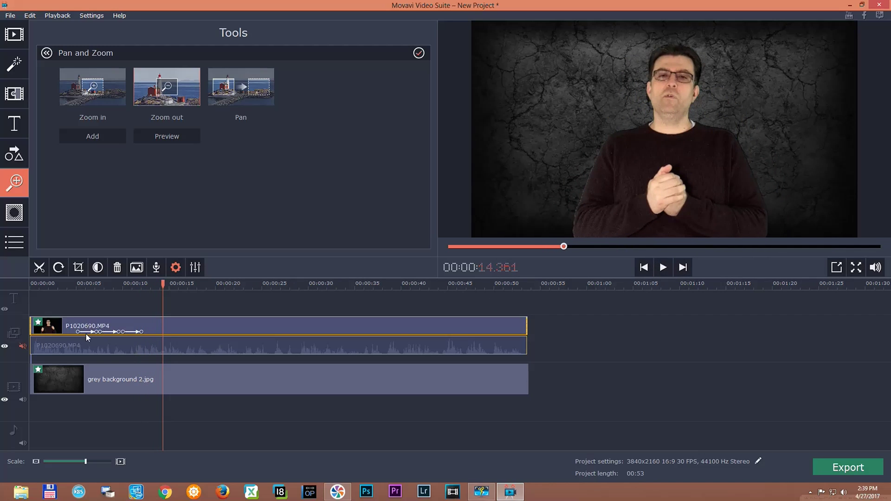
click(40, 284)
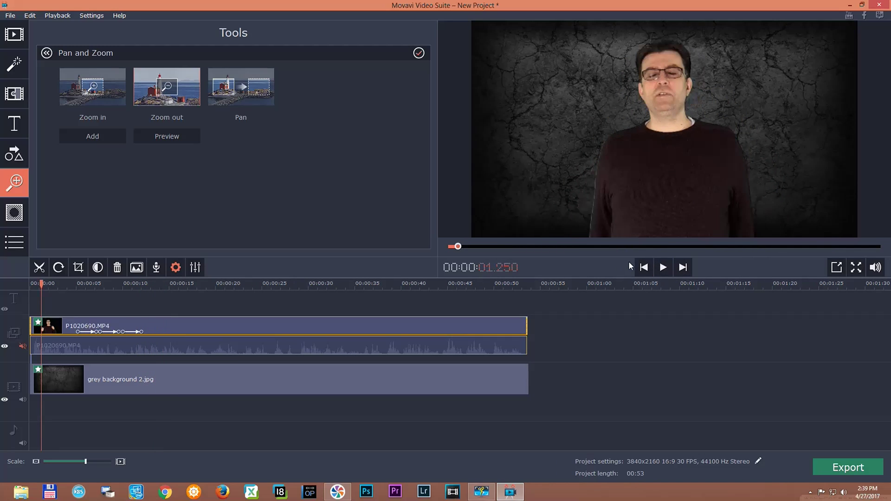
click(663, 267)
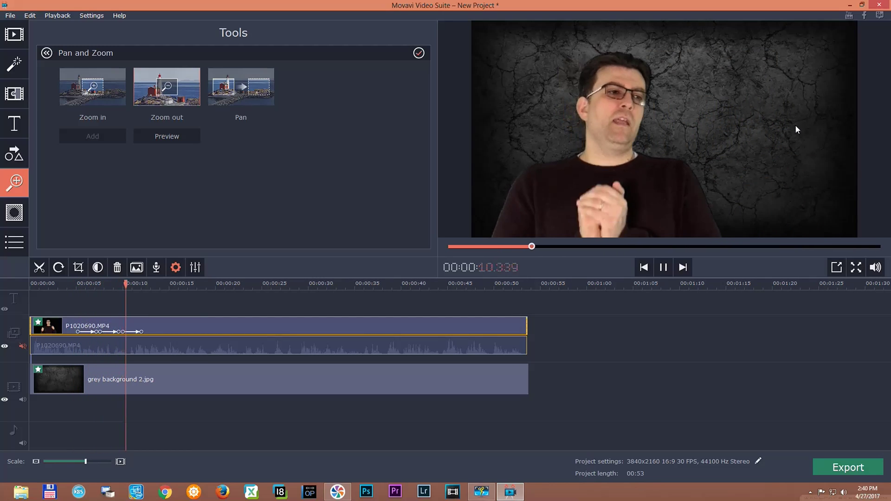
click(665, 268)
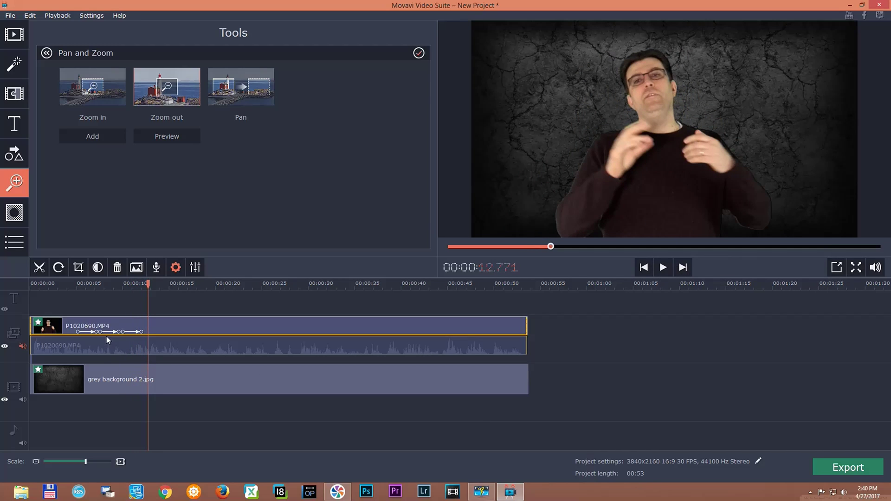
Lengthen the three Pan and Zoom effects: zoom-in start at 4.56 seconds, pan end at 11.52 seconds and zoom-out end at 14.67 seconds
click(95, 458)
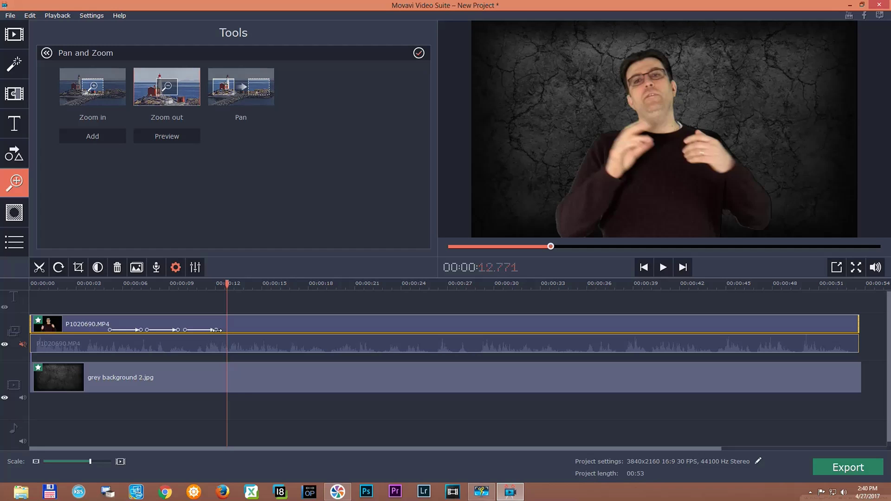
drag(217, 330, 257, 332)
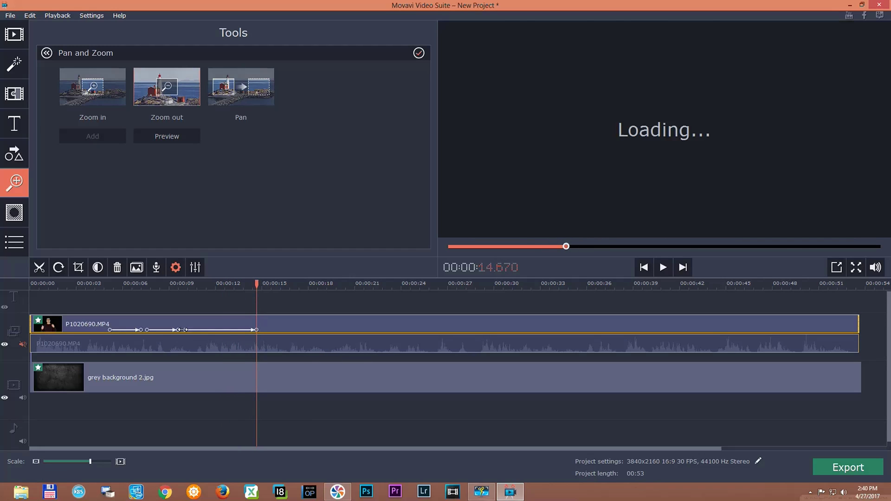
drag(185, 330, 207, 330)
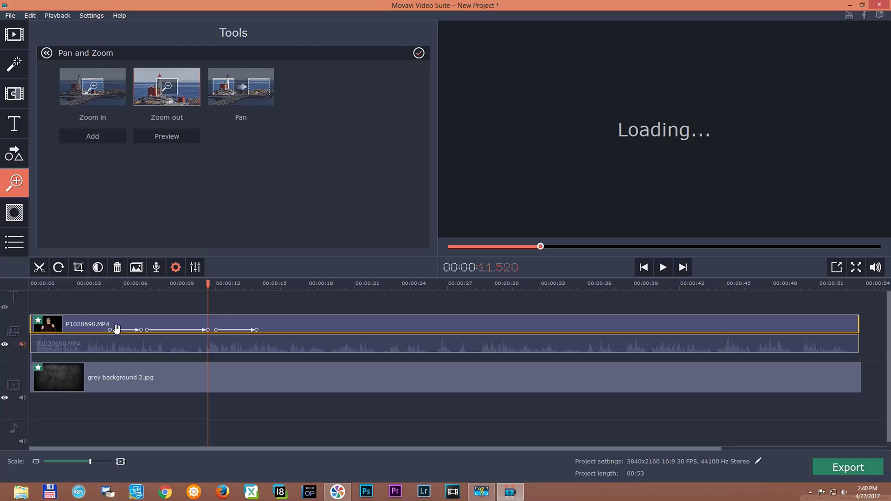
drag(110, 330, 107, 331)
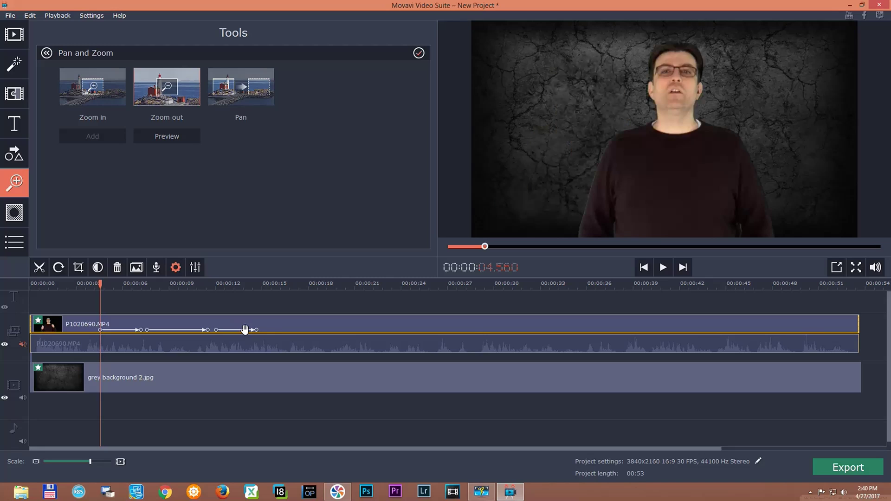
Extend the zoom-out's end to 17.61 seconds, start it at about 15 seconds and stretch the pan's end to 14.55 seconds
drag(258, 330, 304, 330)
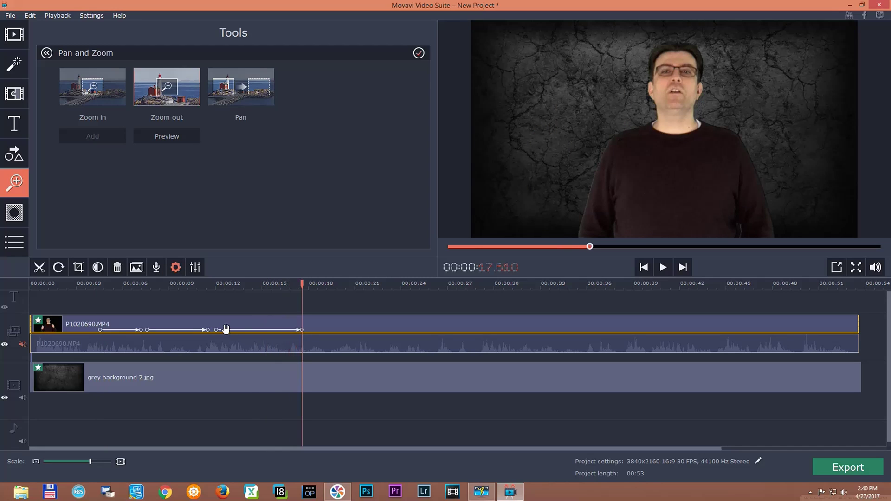
drag(219, 330, 271, 330)
drag(207, 330, 255, 331)
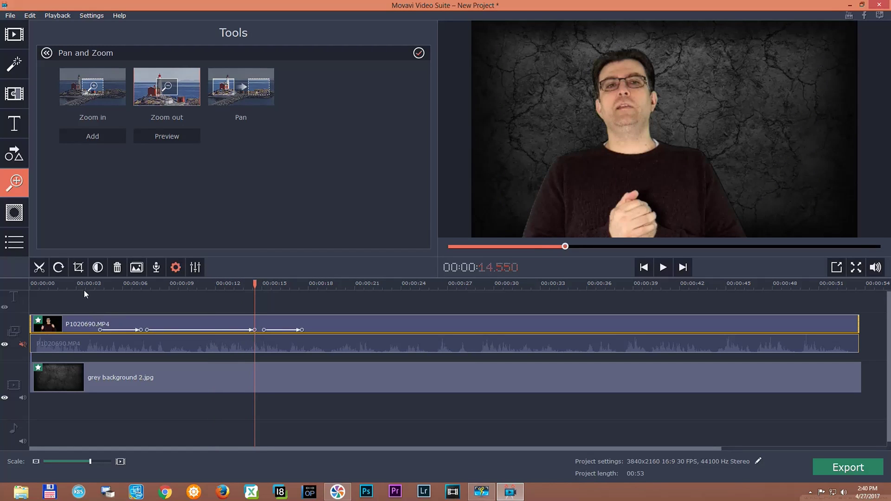
Play the video from 3.72 seconds to review the retimed zoom and pan effects
click(88, 298)
click(88, 287)
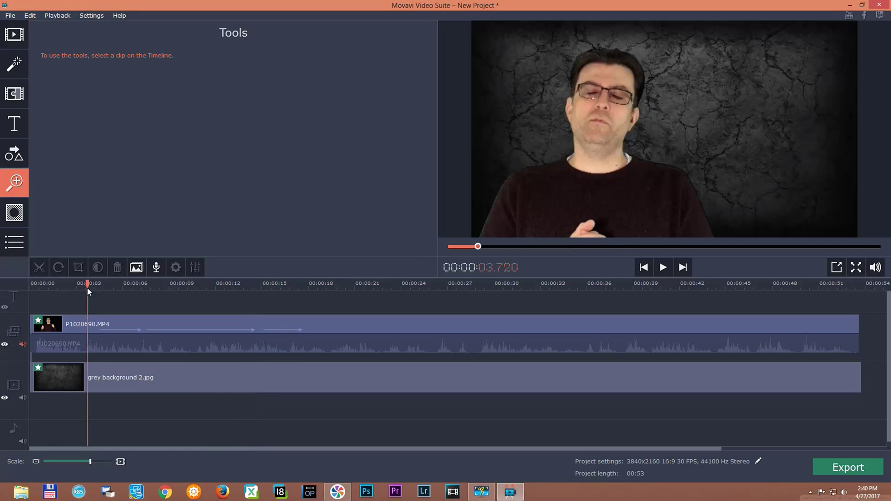
click(663, 267)
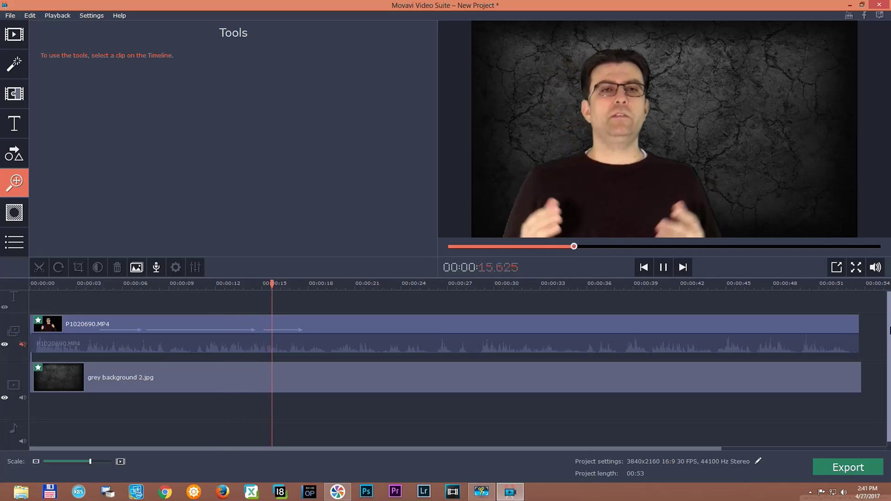
Select the P1020690.MP4 footage clip and stop the playback
click(180, 320)
click(663, 267)
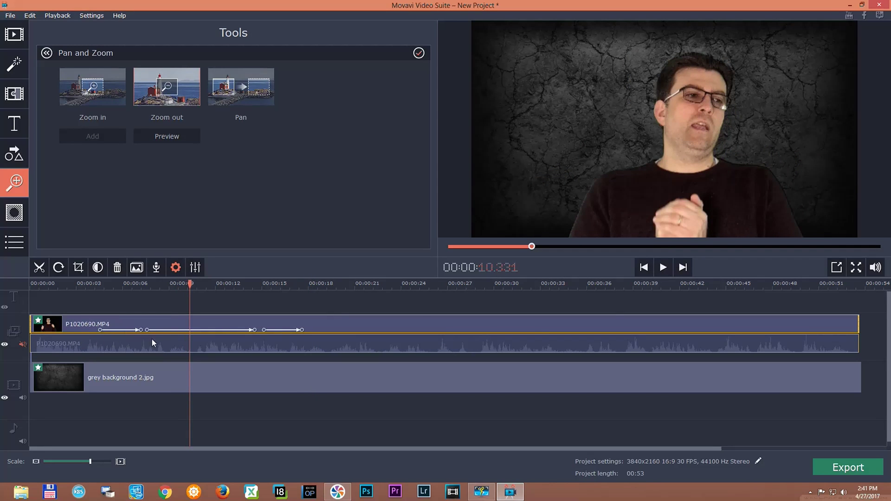
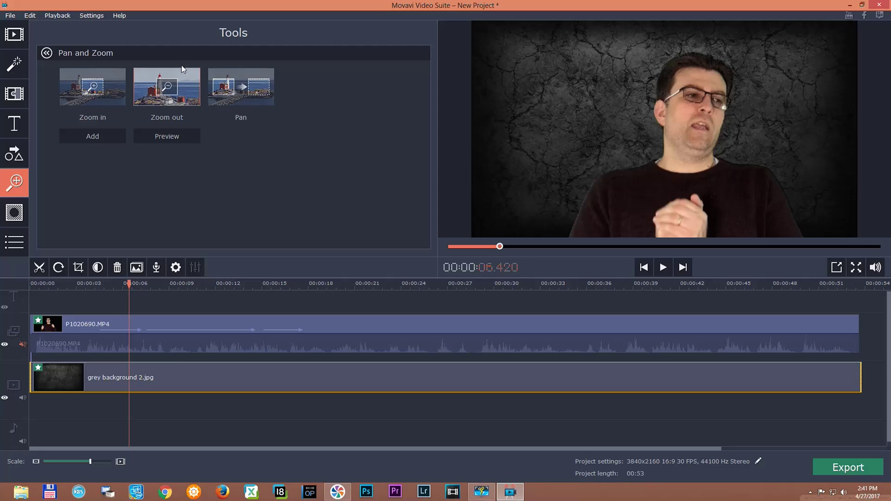
click(88, 91)
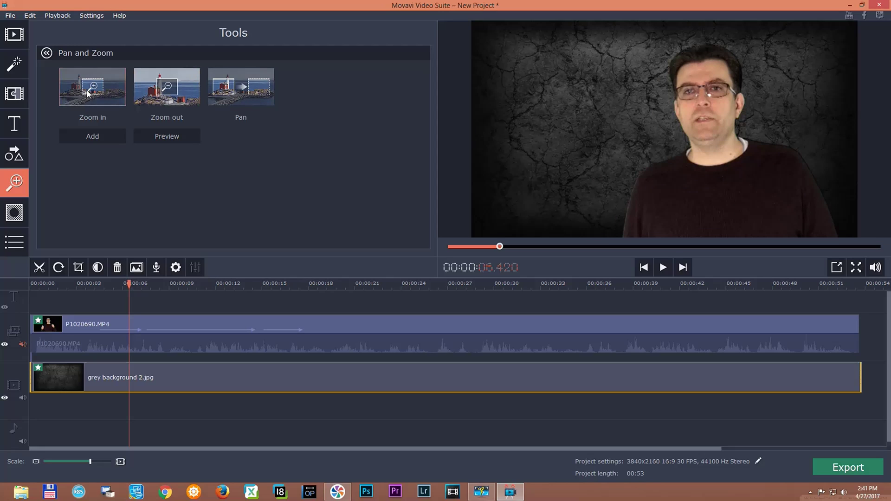
click(88, 138)
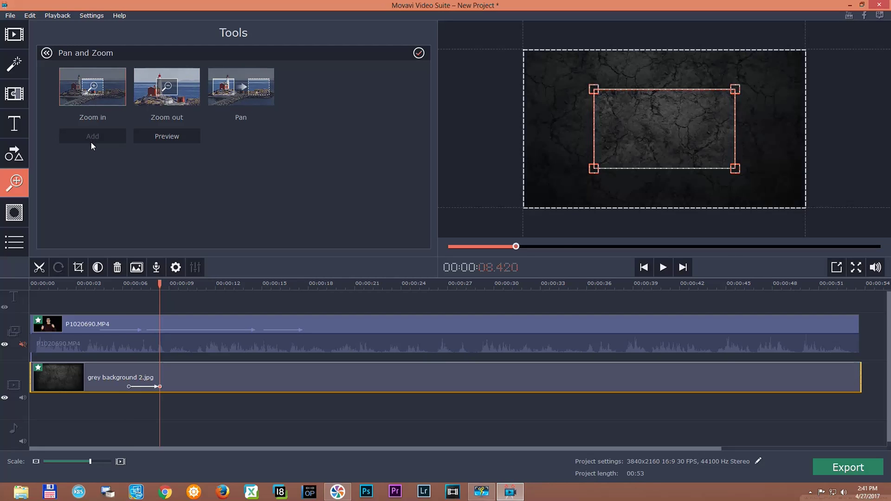
right_click(152, 386)
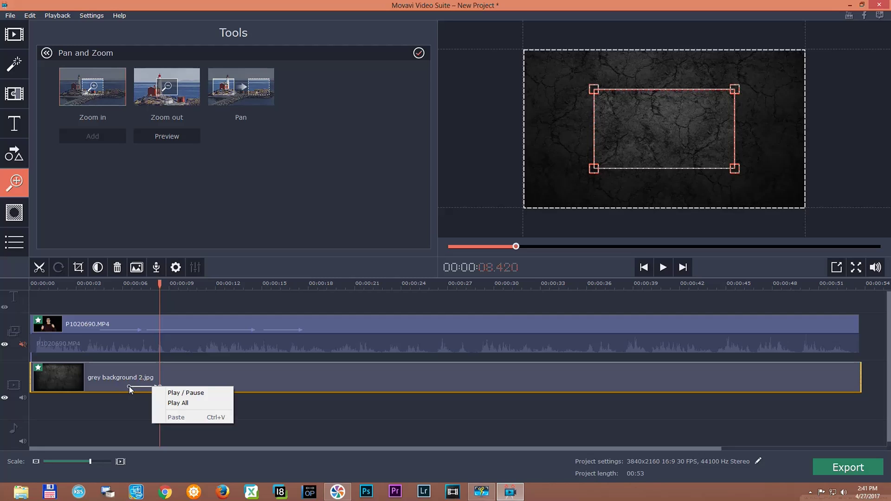
right_click(129, 386)
right_click(129, 386)
click(172, 421)
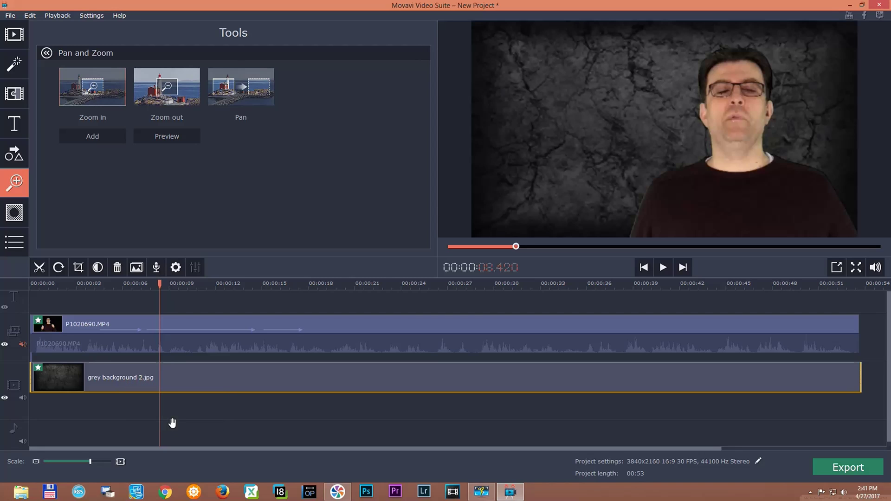
Add a Zoom in at 22.38 seconds and a Pan at 24.84 seconds to the grey background clip, shifting the pan's end frame right of centre
drag(159, 283, 375, 284)
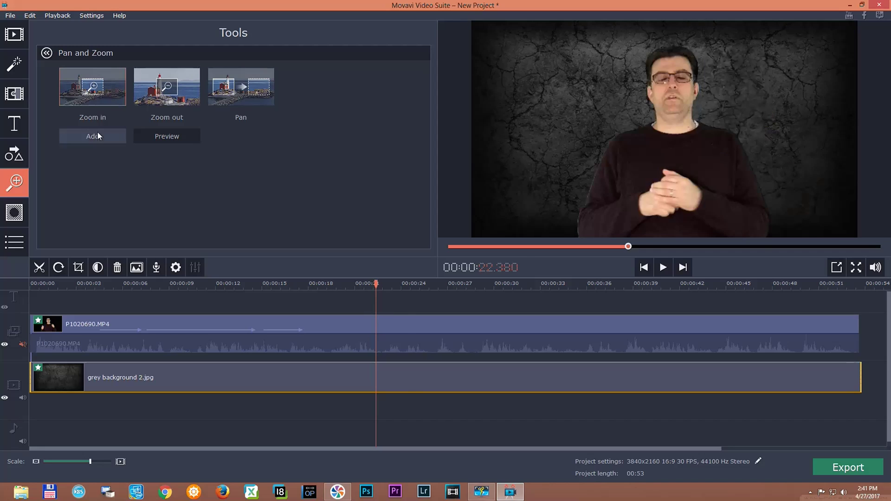
click(97, 138)
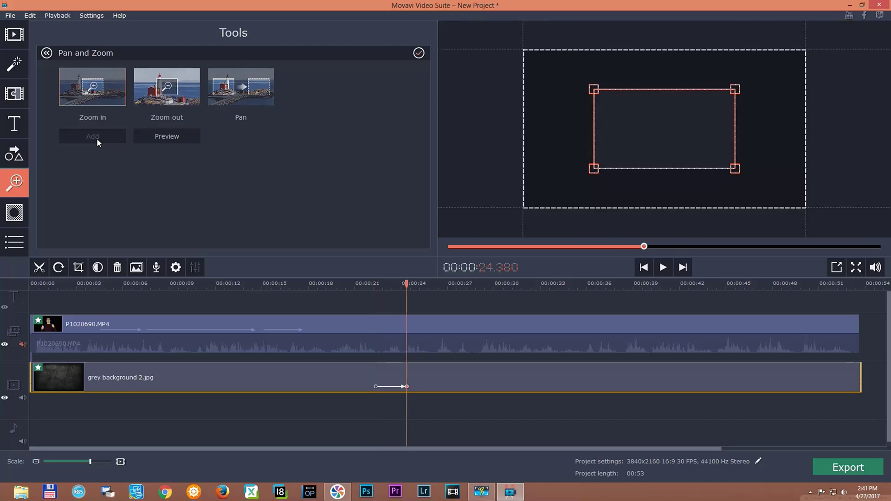
click(410, 284)
drag(410, 284, 413, 284)
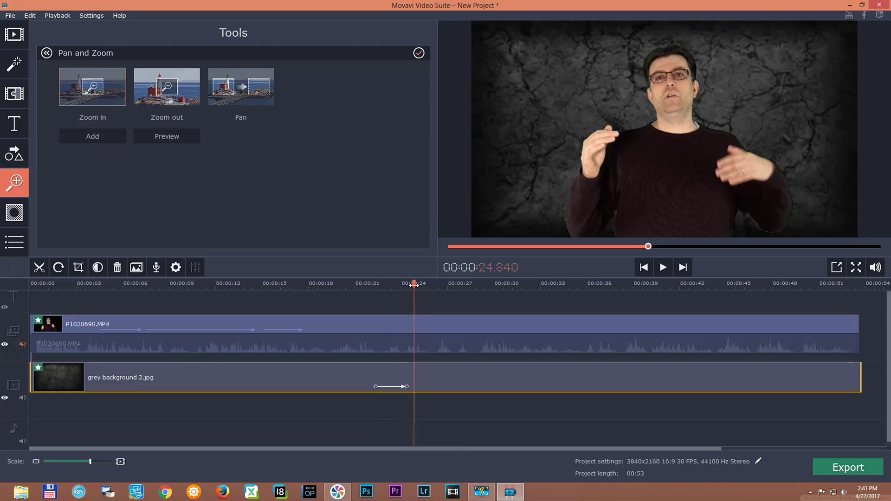
click(247, 100)
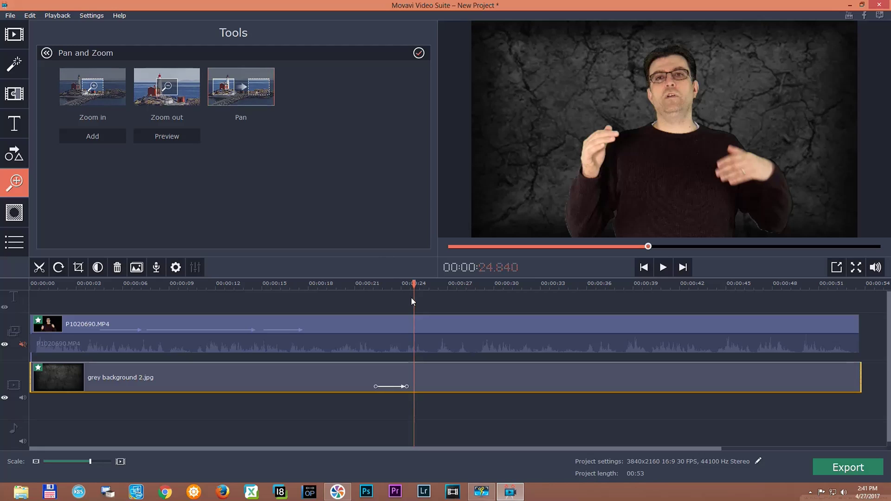
click(79, 135)
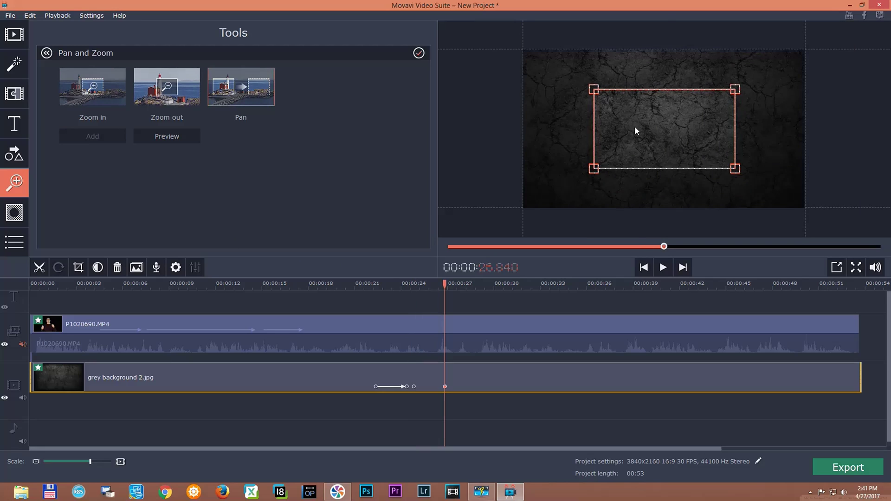
drag(636, 127, 682, 132)
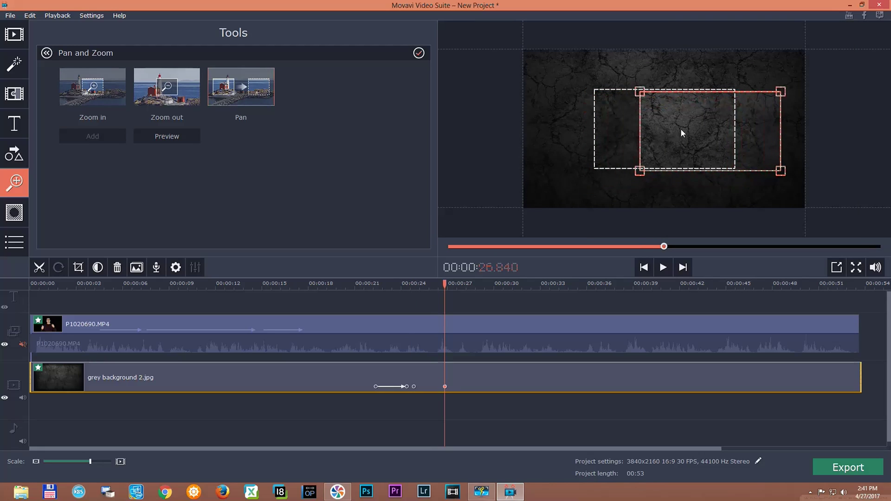
Move the background zoom-in's end frame to the image's left edge and the pan's start frame to the image's right edge
click(407, 387)
drag(630, 162, 562, 168)
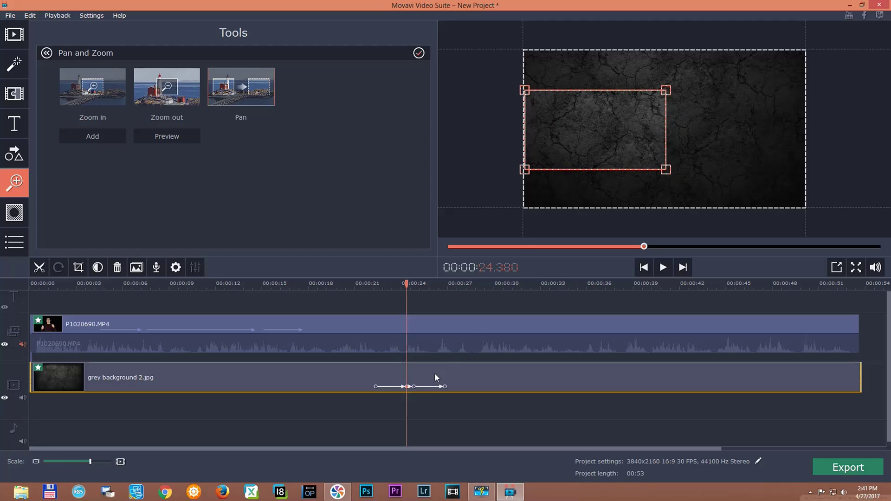
click(414, 387)
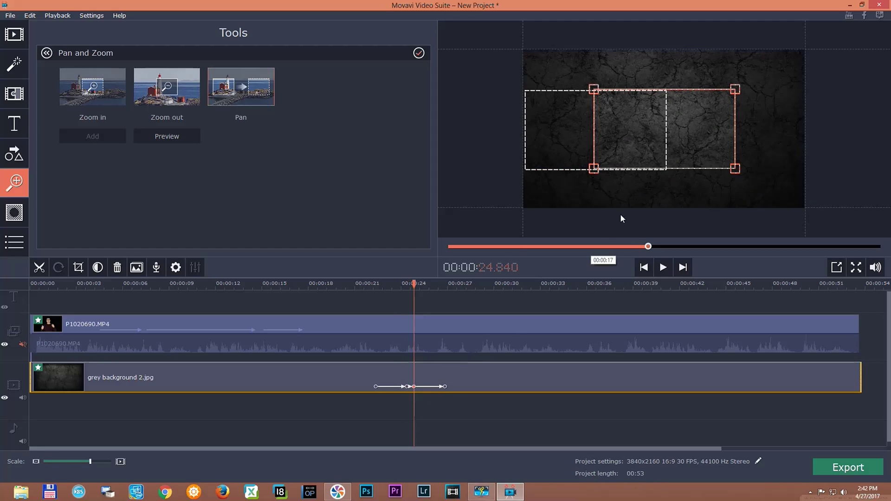
drag(700, 148, 766, 158)
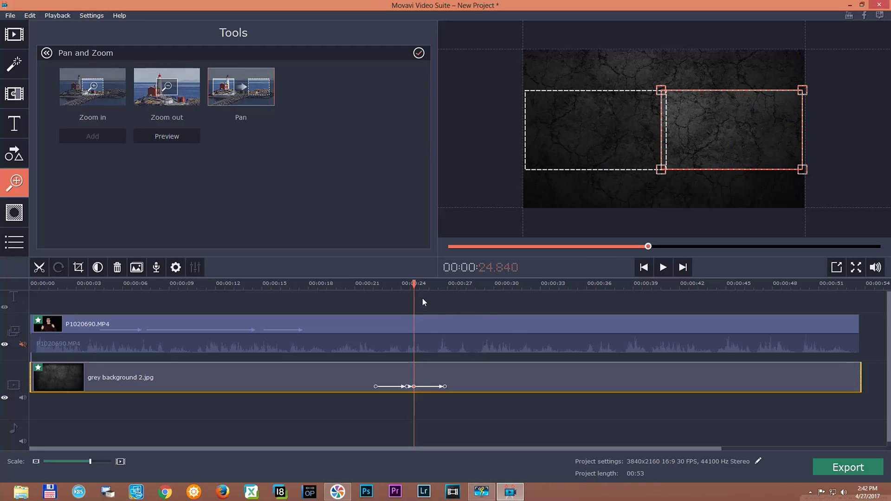
Add a Zoom out effect to the grey background clip at 27.33 seconds
drag(417, 285, 452, 288)
click(182, 107)
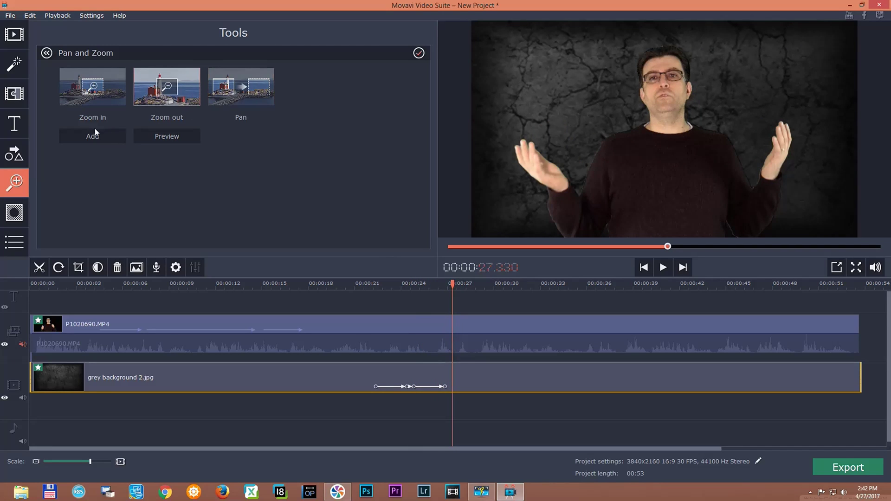
click(89, 136)
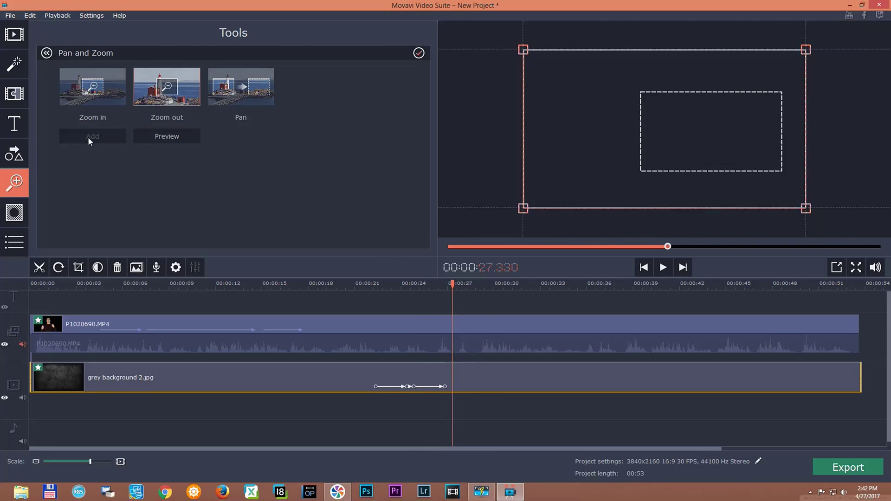
Play the video from 19.8 seconds to review the background's zoom-in, pan and zoom-out effects
click(483, 284)
drag(482, 285, 336, 285)
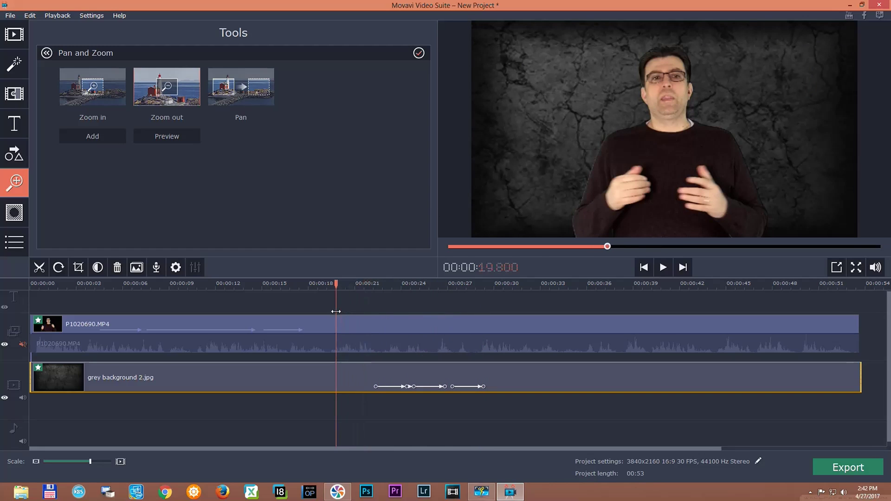
click(664, 266)
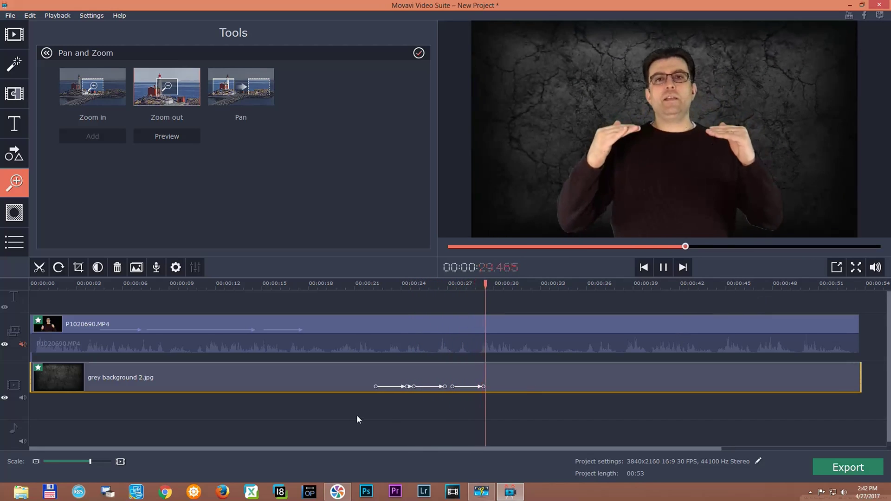
click(660, 268)
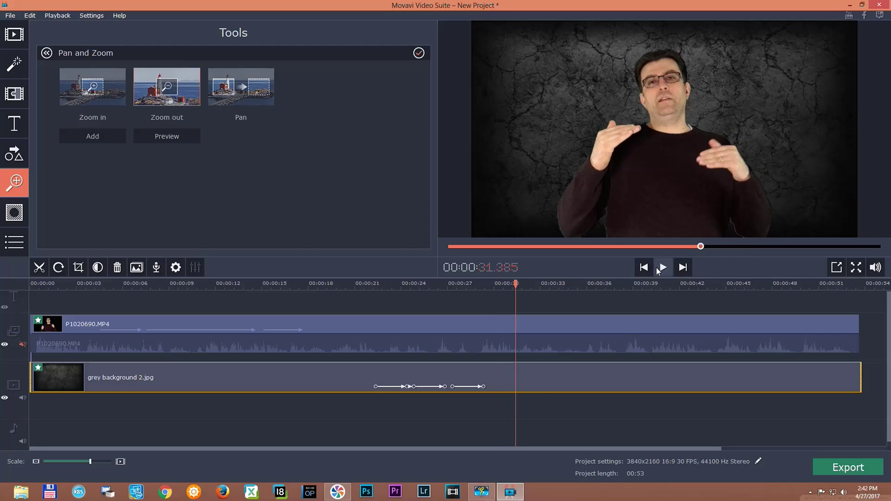